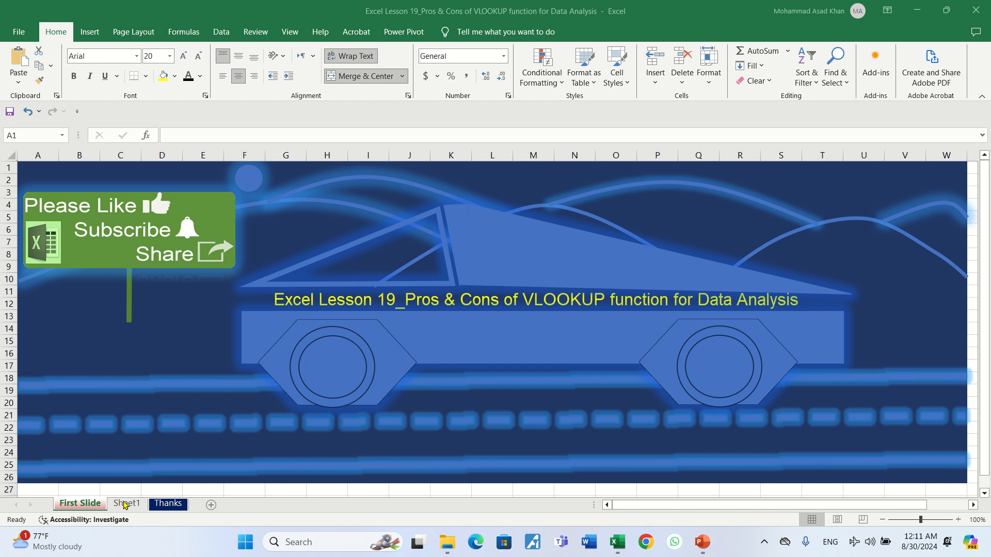
Step: Switch to Sheet1 and select the Code header cell A1 of the employee table
{"action": "left_click", "coordinate": [123, 504]}
{"action": "left_click", "coordinate": [124, 504]}
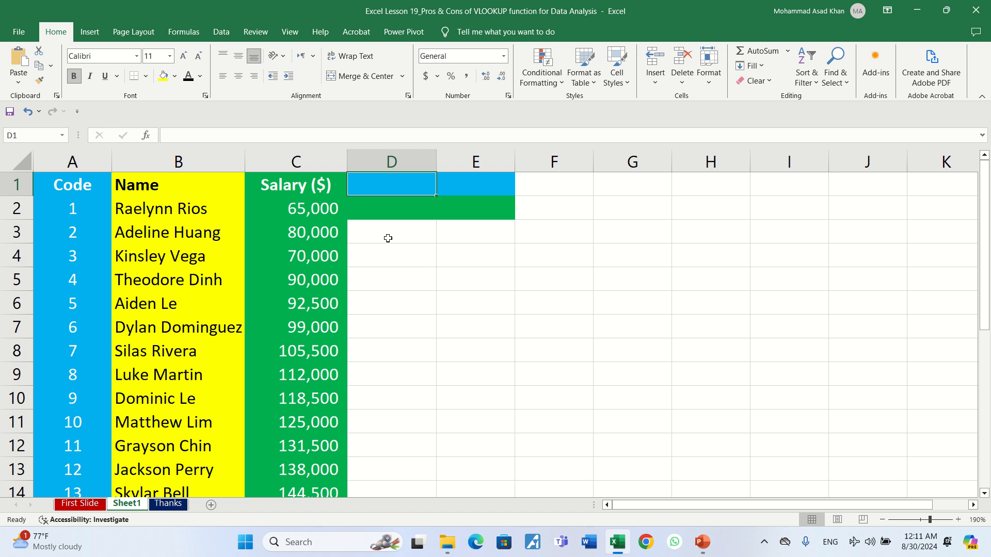
{"action": "left_click", "coordinate": [212, 201]}
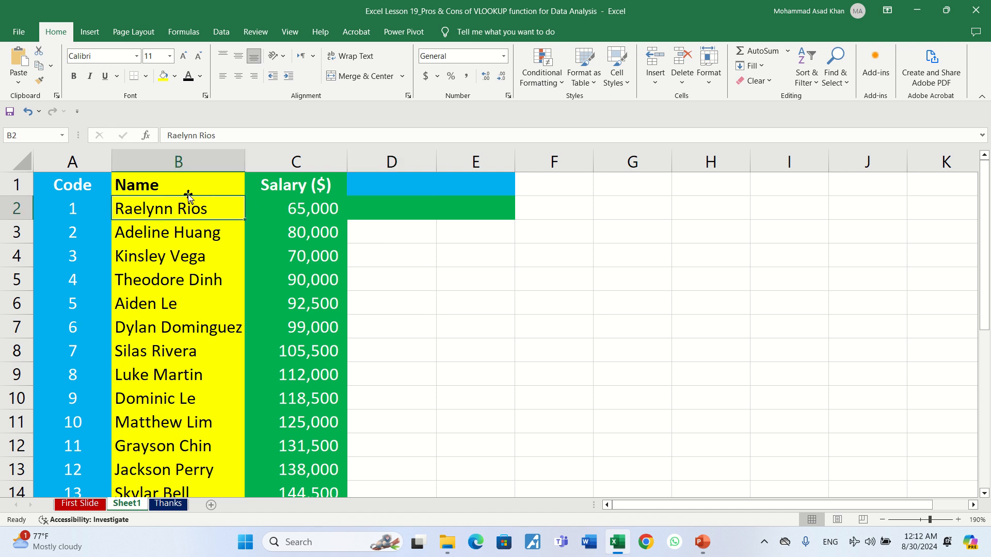
{"action": "left_click", "coordinate": [134, 184]}
{"action": "left_click", "coordinate": [98, 186]}
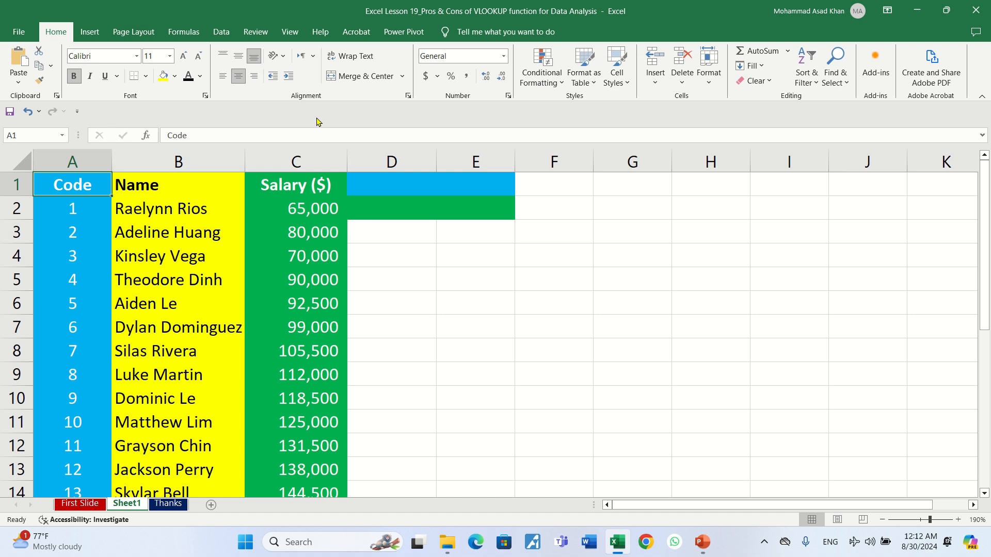
{"action": "left_click", "coordinate": [221, 34]}
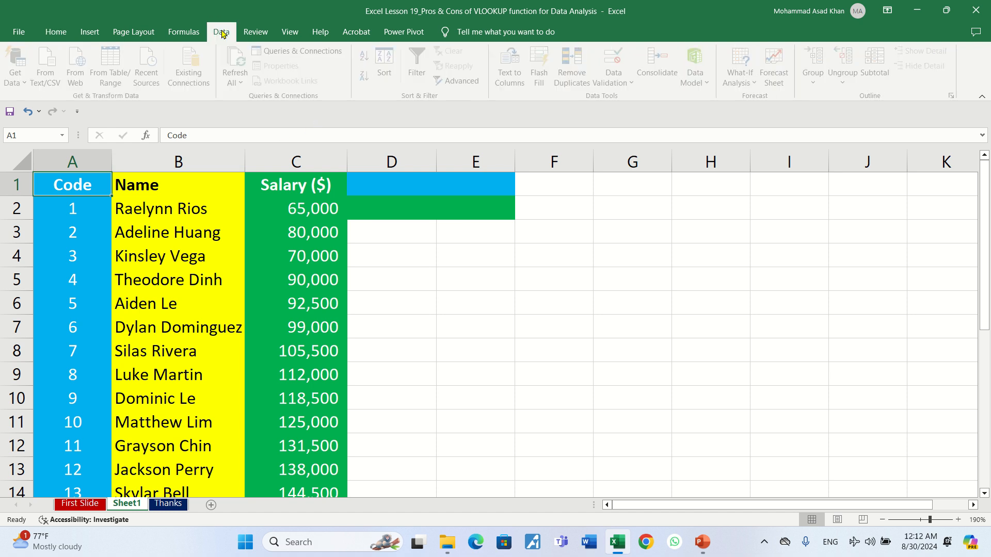
{"action": "left_click", "coordinate": [418, 66]}
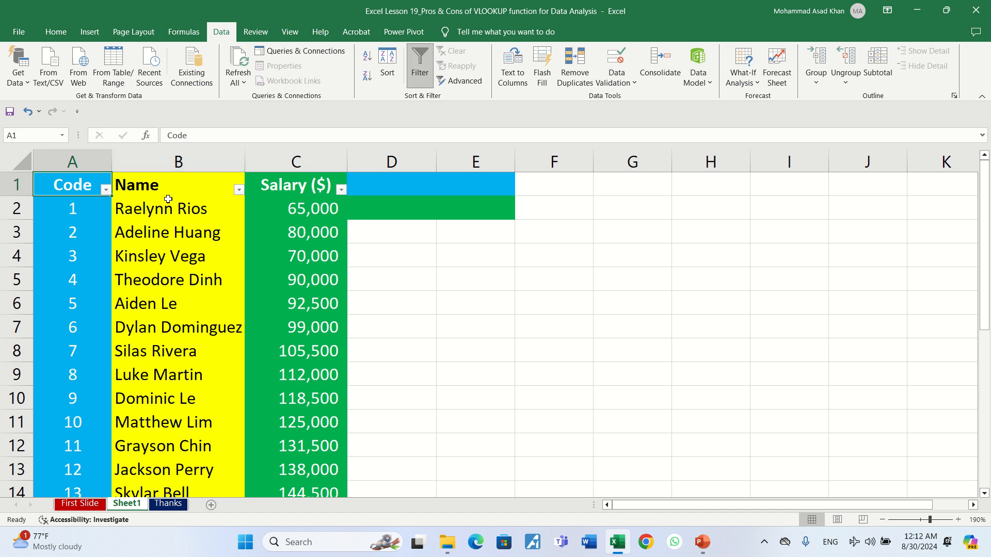
{"action": "left_click", "coordinate": [238, 191]}
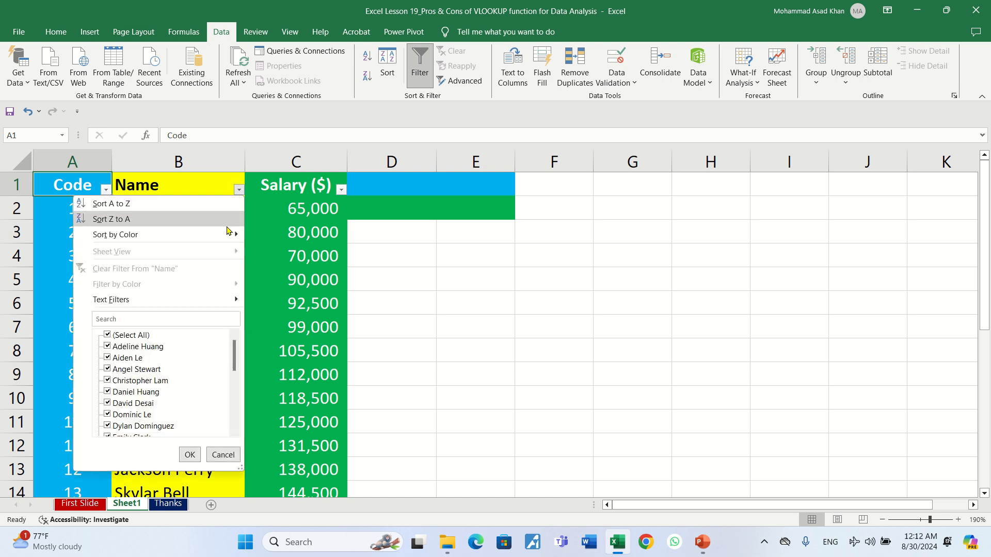
{"action": "left_click", "coordinate": [168, 317]}
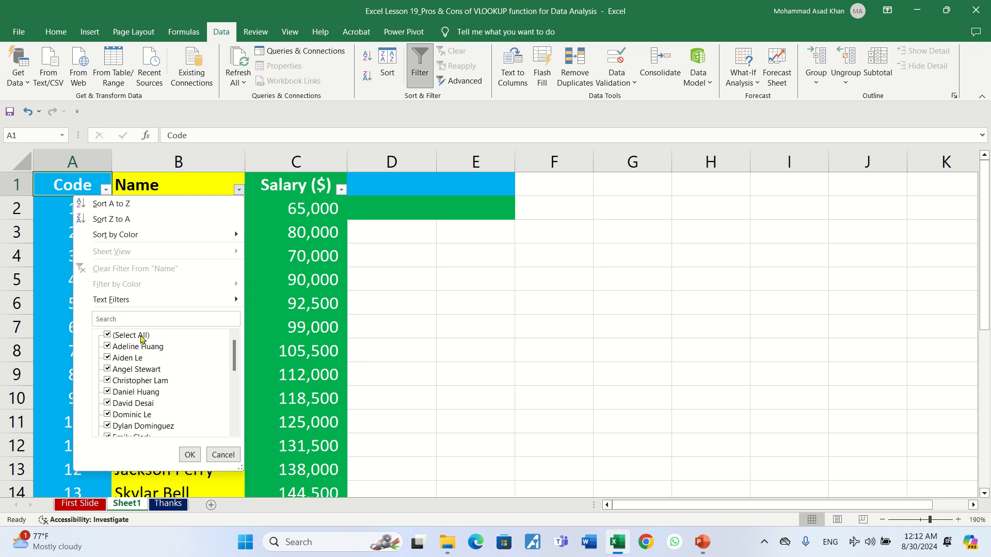
{"action": "left_click", "coordinate": [143, 319]}
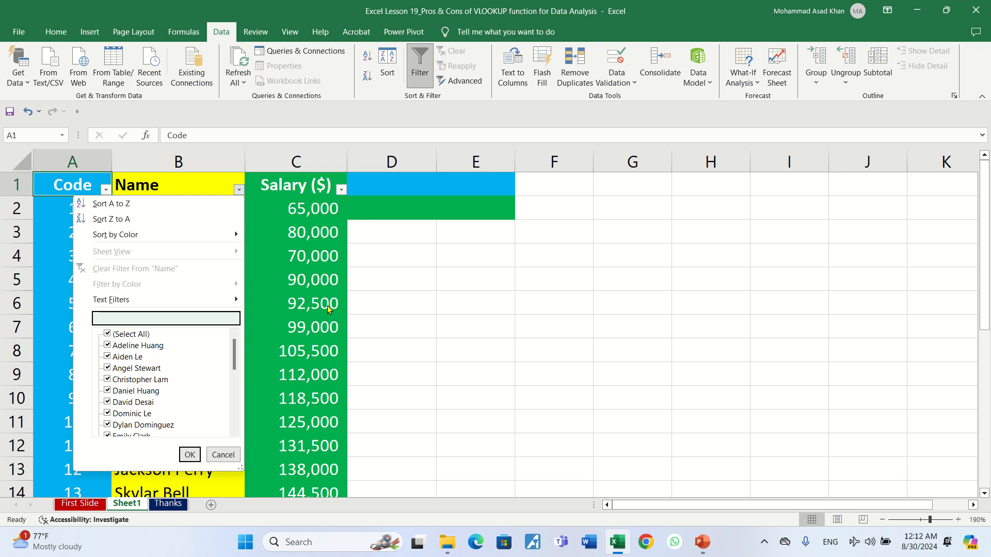
{"action": "type", "text": "Dylan"}
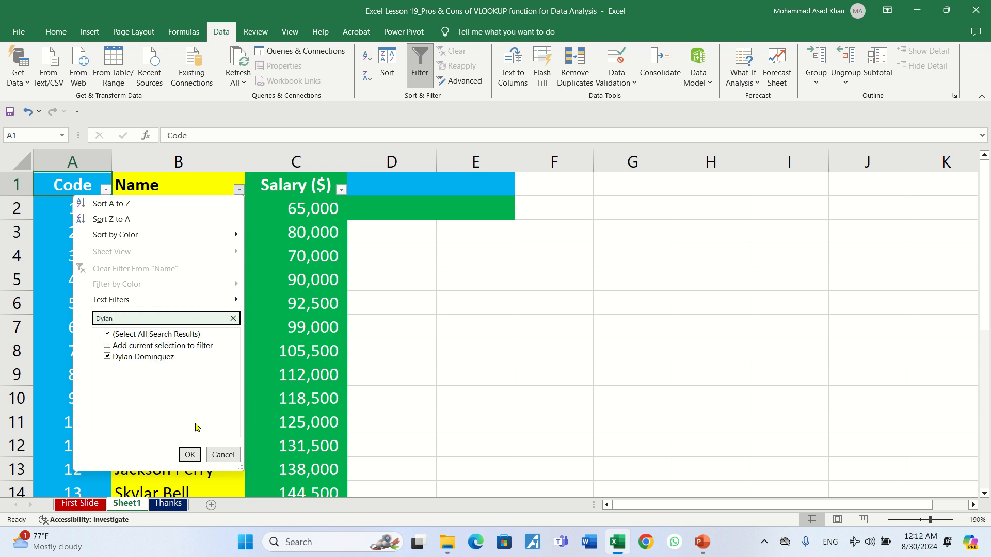
{"action": "left_click", "coordinate": [188, 454]}
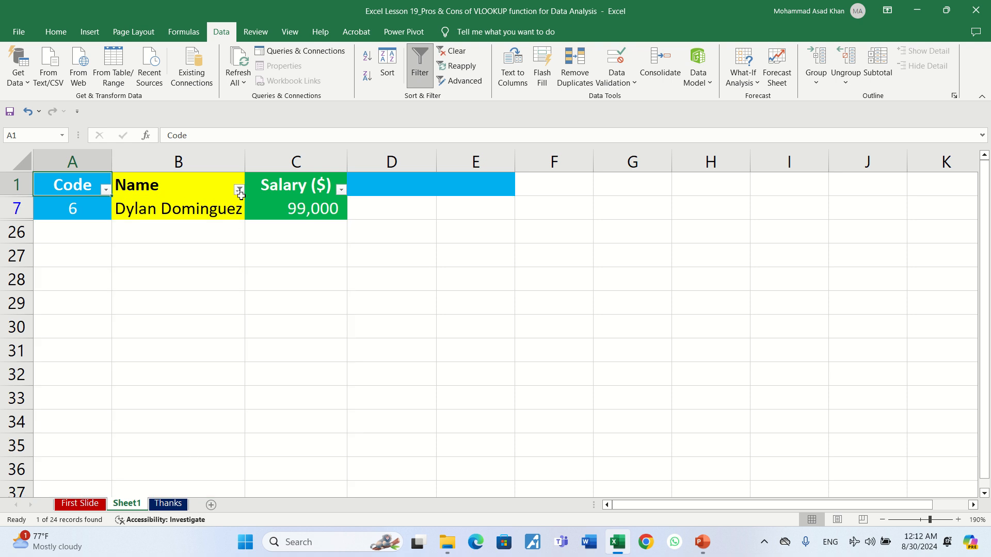
Step: Clear the Name filter so all employee rows show again
{"action": "mouse_move", "coordinate": [241, 198]}
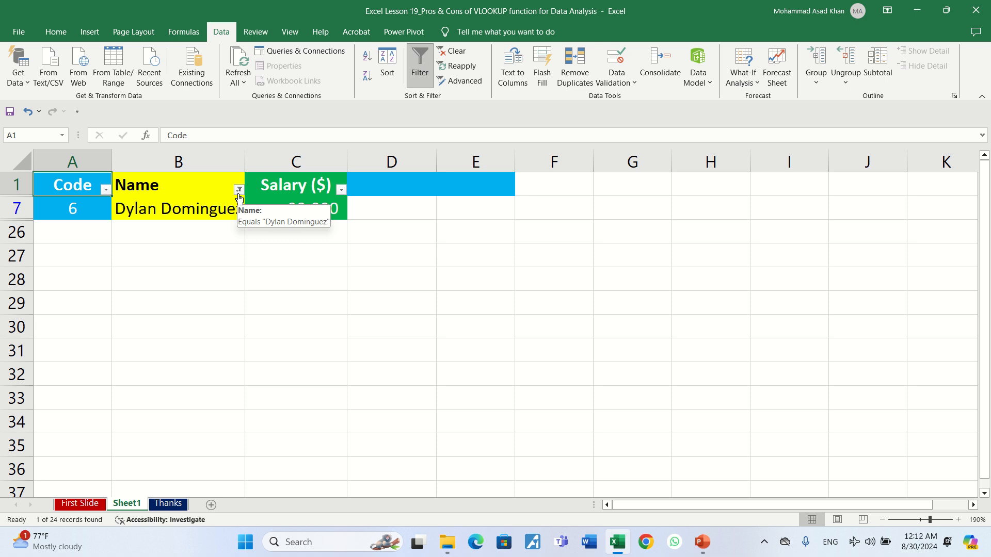
{"action": "left_click", "coordinate": [239, 190]}
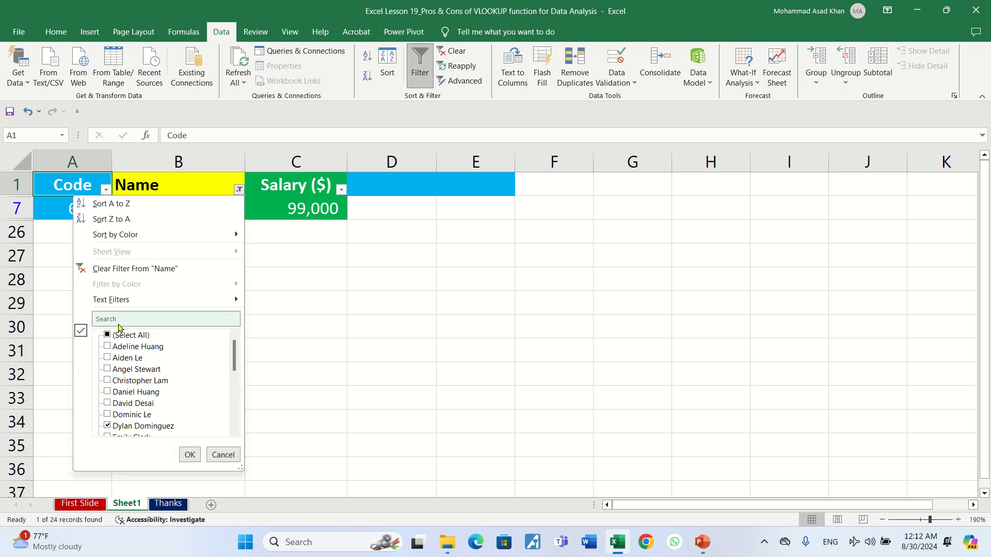
{"action": "left_click", "coordinate": [133, 269]}
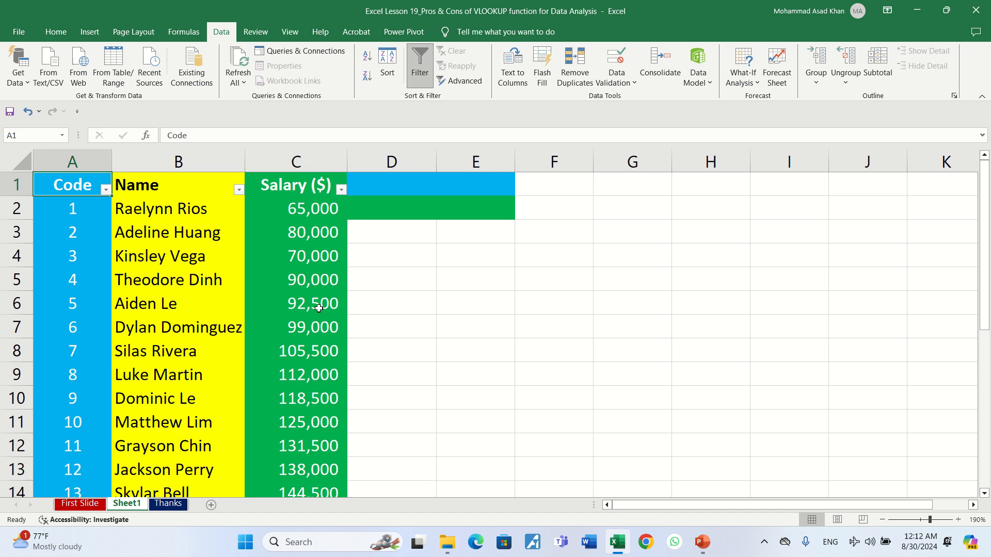
{"action": "key", "text": "Right"}
{"action": "key", "text": "Right"}
{"action": "key", "text": "Right"}
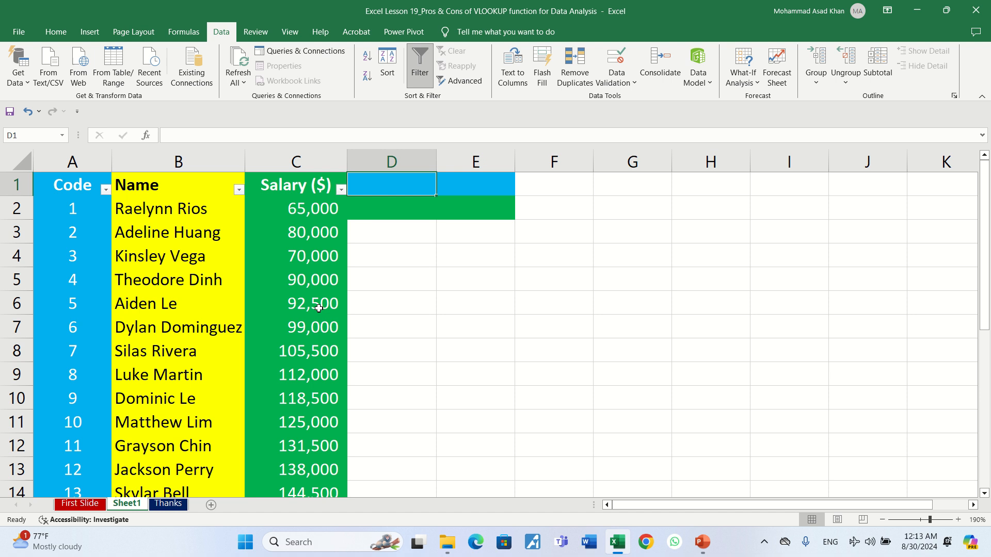
{"action": "key", "text": "Down"}
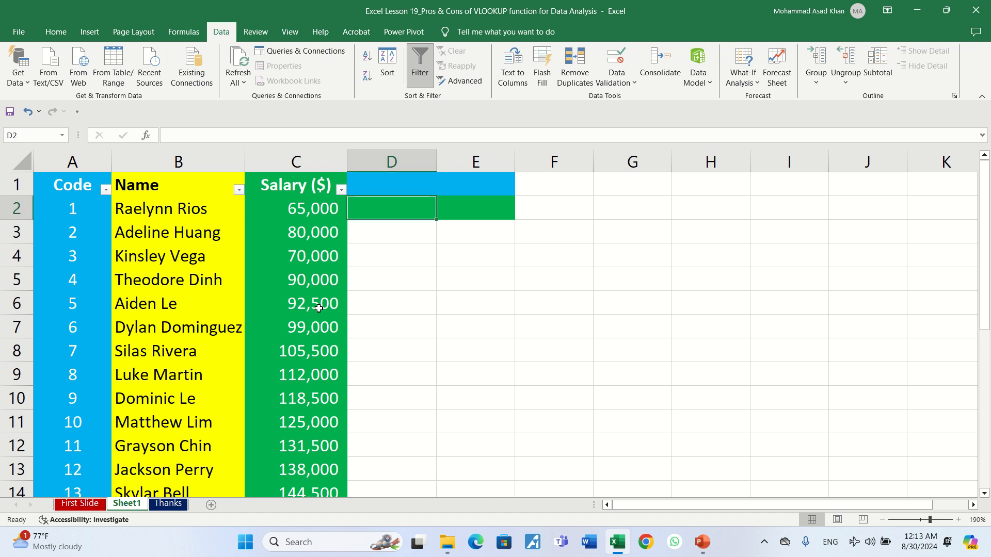
{"action": "key", "text": "Up"}
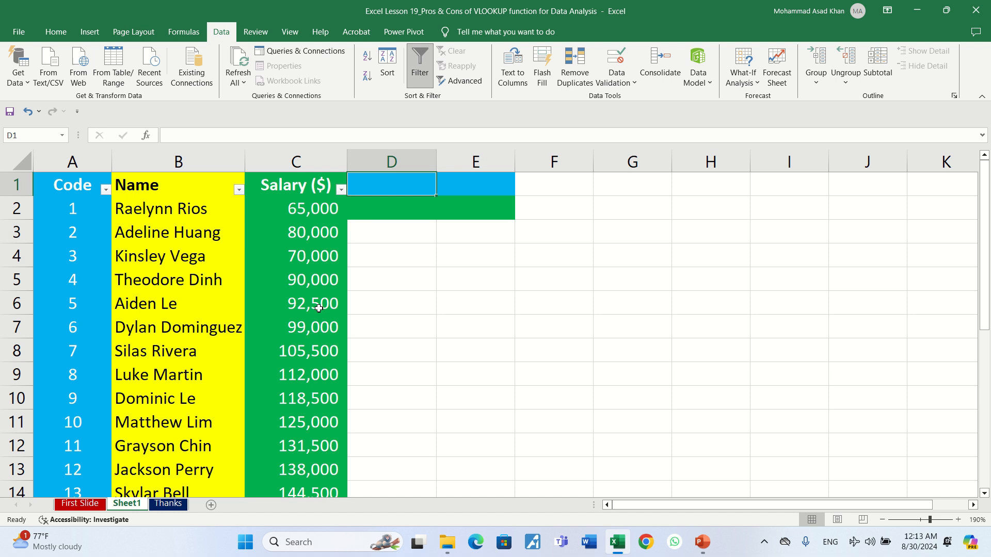
{"action": "key", "text": "Down"}
{"action": "key", "text": "Down"}
{"action": "key", "text": "Up"}
{"action": "key", "text": "Up"}
{"action": "key", "text": "Right"}
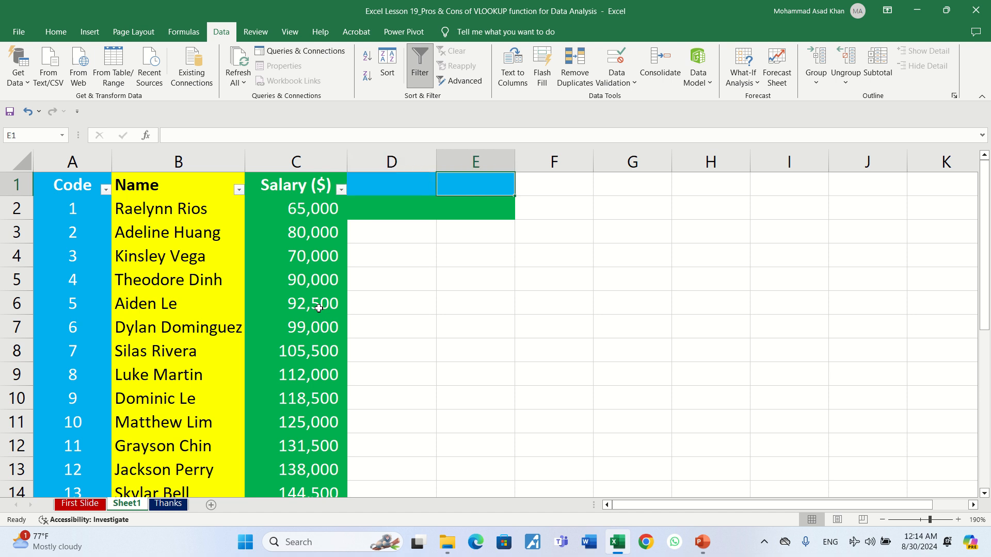
{"action": "key", "text": "Left"}
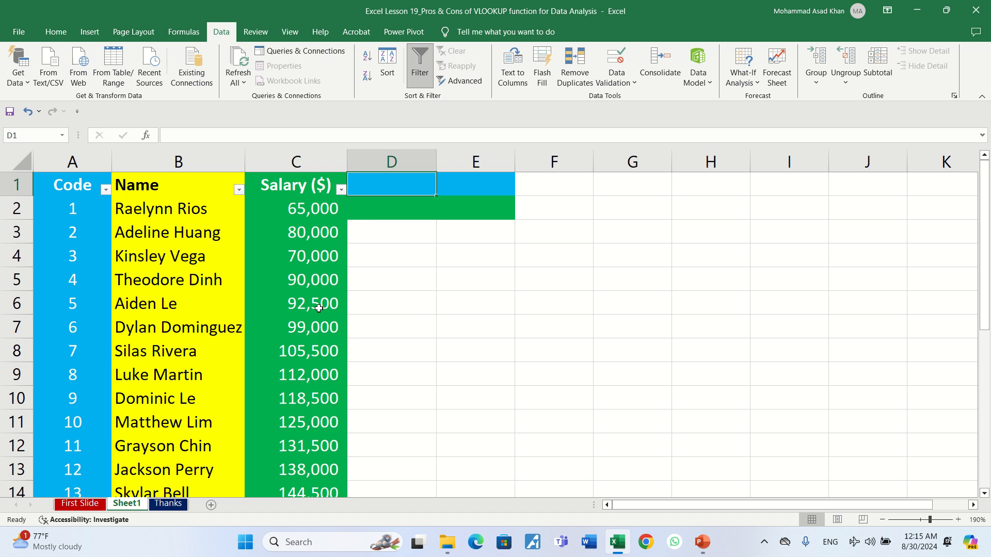
{"action": "key", "text": "Return"}
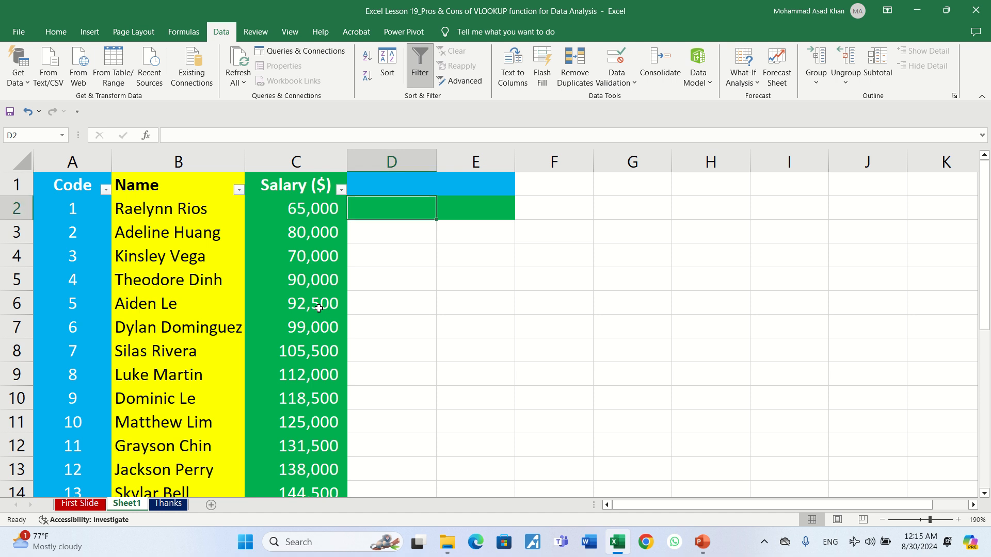
{"action": "key", "text": "Right"}
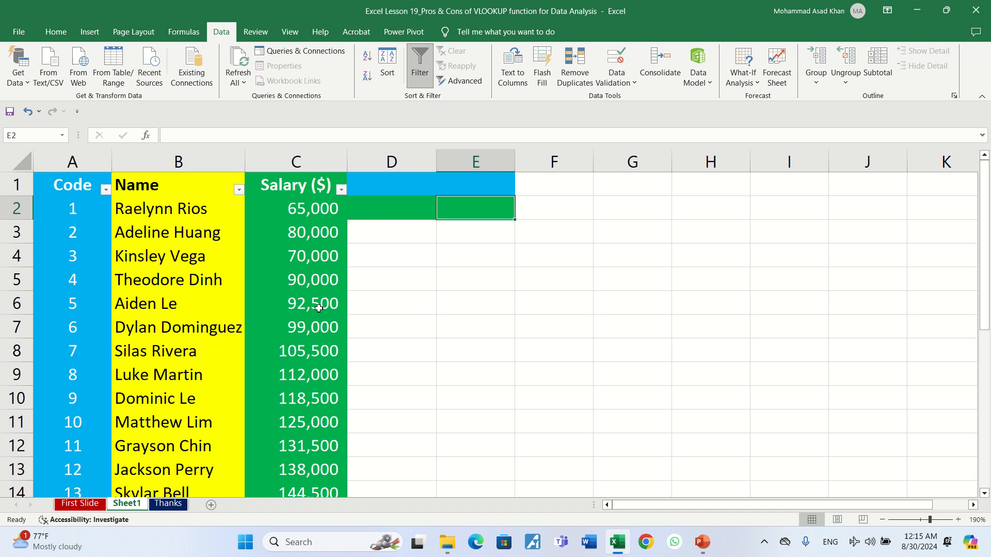
{"action": "key", "text": "Left"}
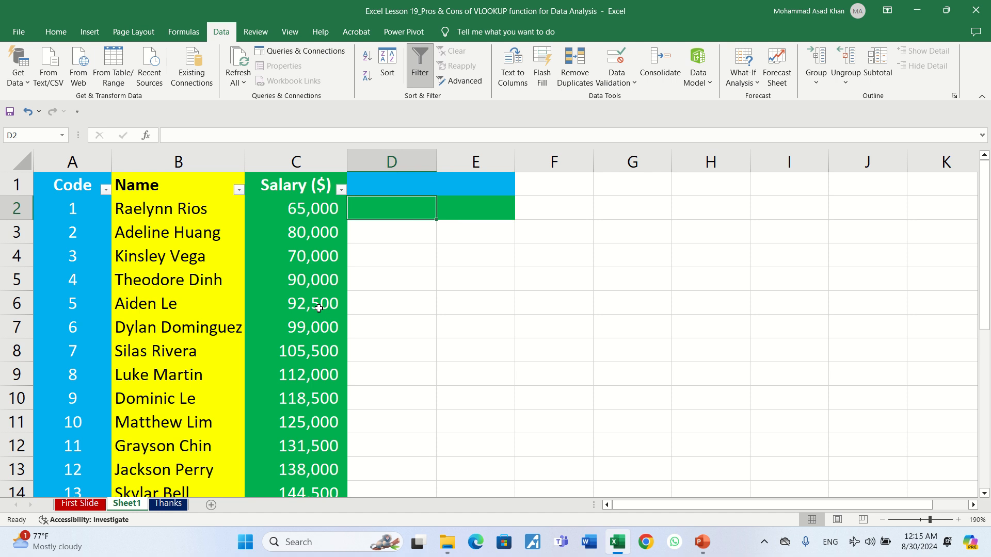
{"action": "type", "text": "Salary"}
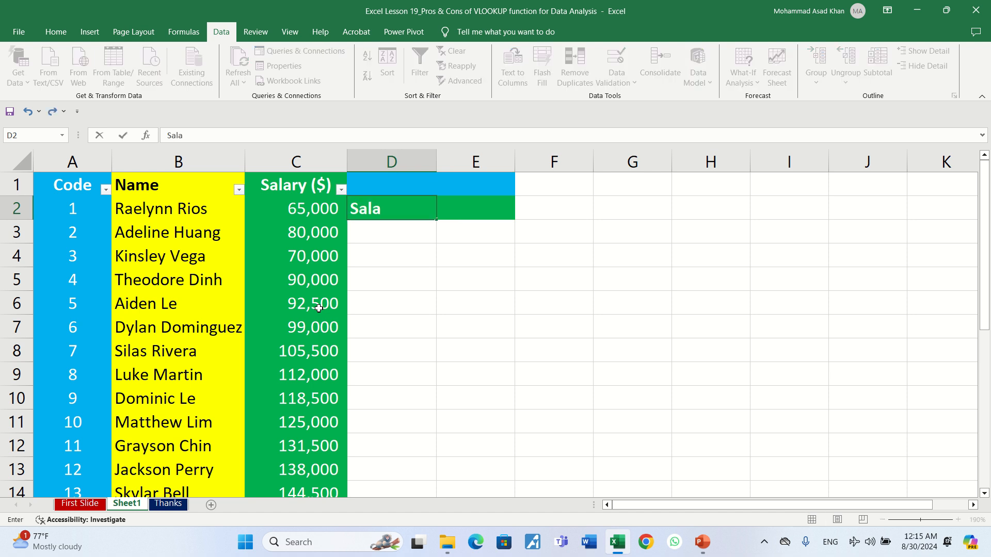
{"action": "key", "text": "Return"}
{"action": "key", "text": "Up"}
{"action": "key", "text": "Up"}
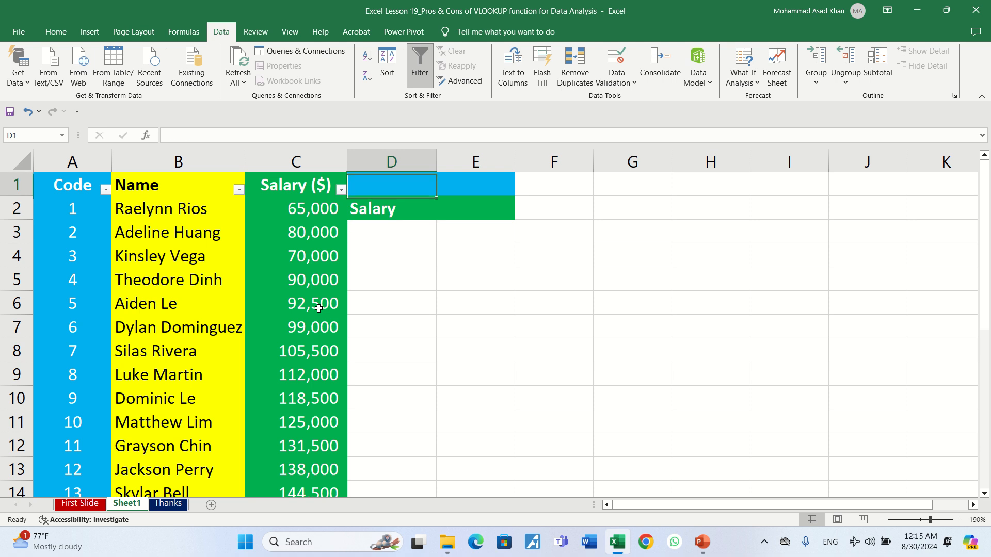
{"action": "type", "text": "Code"}
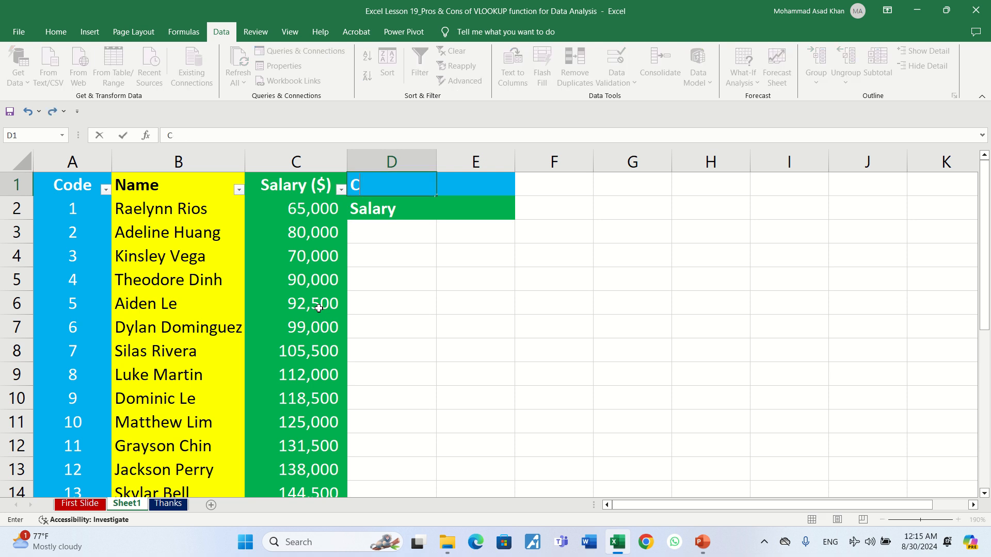
{"action": "key", "text": "Return"}
{"action": "key", "text": "Up"}
{"action": "key", "text": "Left"}
{"action": "key", "text": "Left"}
{"action": "key", "text": "Left"}
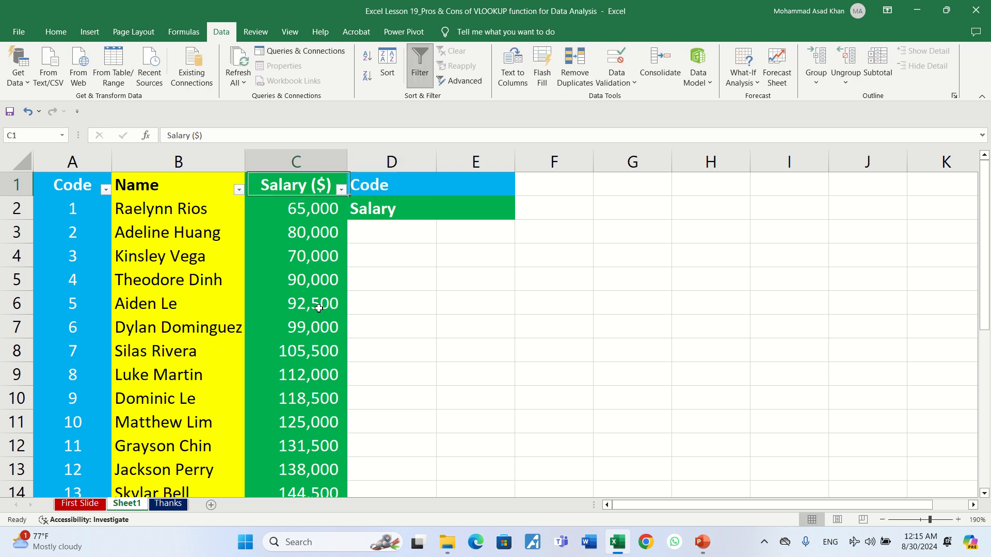
{"action": "key", "text": "Right"}
{"action": "key", "text": "Right"}
{"action": "key", "text": "Right"}
{"action": "key", "text": "Left"}
{"action": "left_click_drag", "start_coordinate": [83, 183], "coordinate": [76, 279]}
{"action": "left_click_drag", "start_coordinate": [324, 183], "coordinate": [314, 331]}
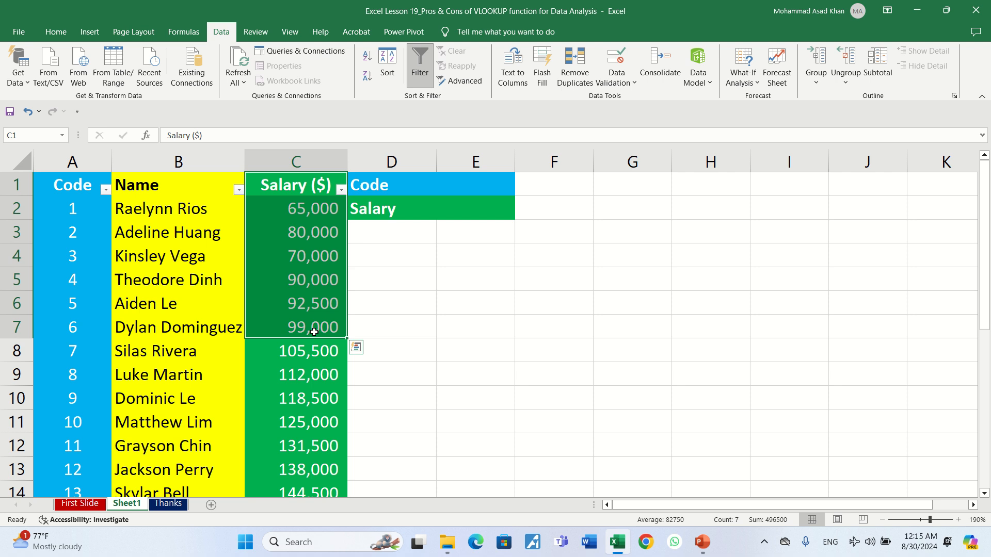
{"action": "left_click", "coordinate": [169, 191]}
{"action": "left_click_drag", "start_coordinate": [167, 211], "coordinate": [170, 310]}
{"action": "left_click", "coordinate": [86, 202]}
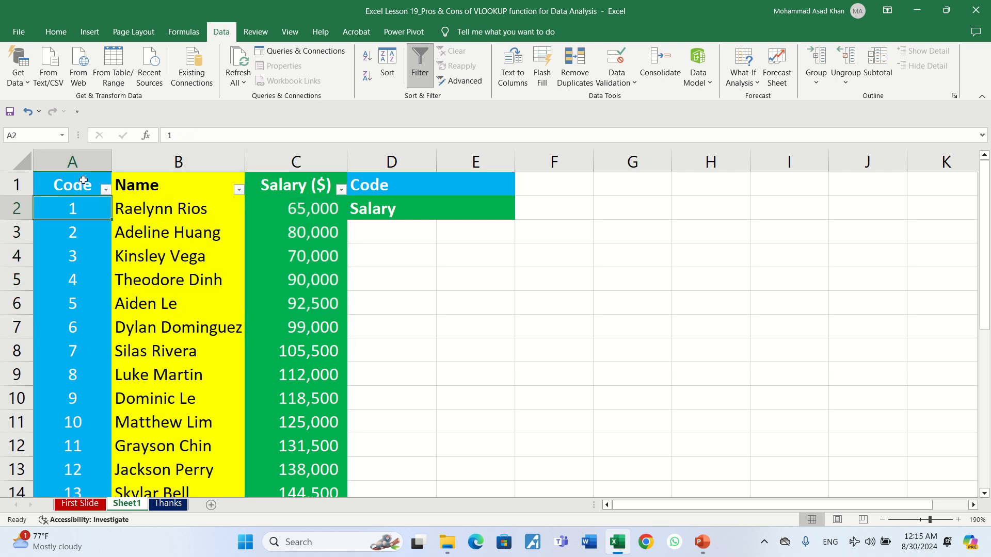
{"action": "left_click_drag", "start_coordinate": [83, 183], "coordinate": [78, 330]}
{"action": "left_click_drag", "start_coordinate": [304, 206], "coordinate": [316, 351]}
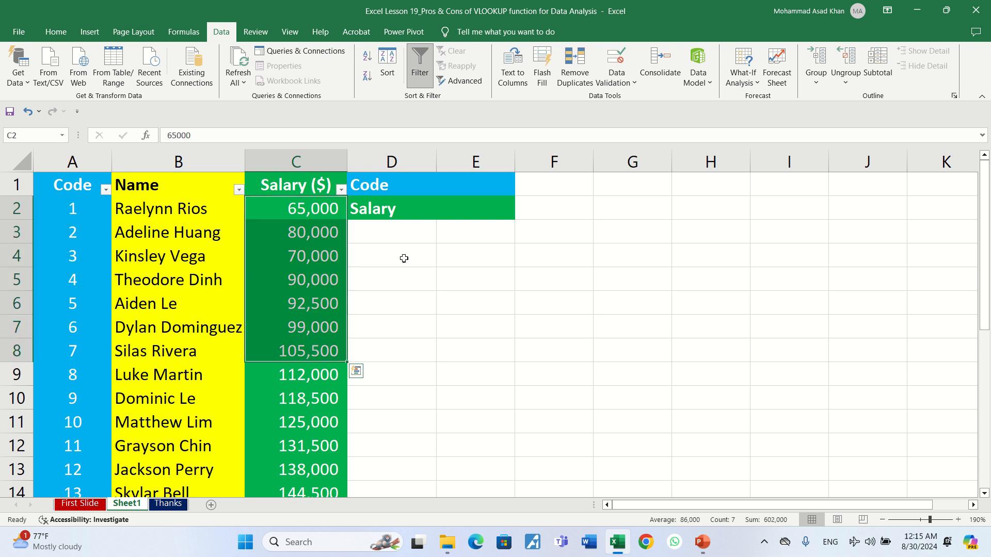
{"action": "left_click", "coordinate": [464, 207]}
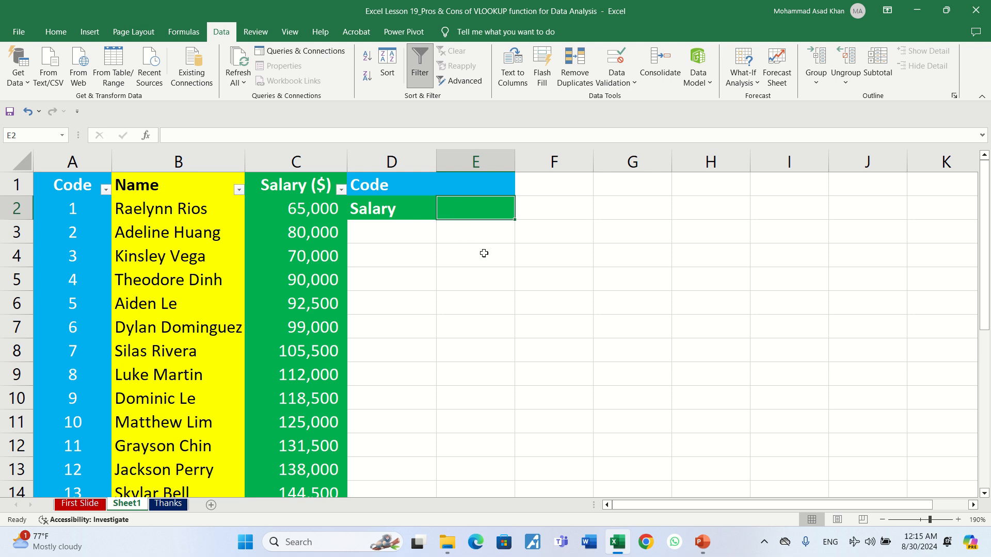
Step: Enter =VLOOKUP(E1,A1:C25,3,FALSE) in E2 to look up the salary for E1's code
{"action": "type", "text": "=vl"}
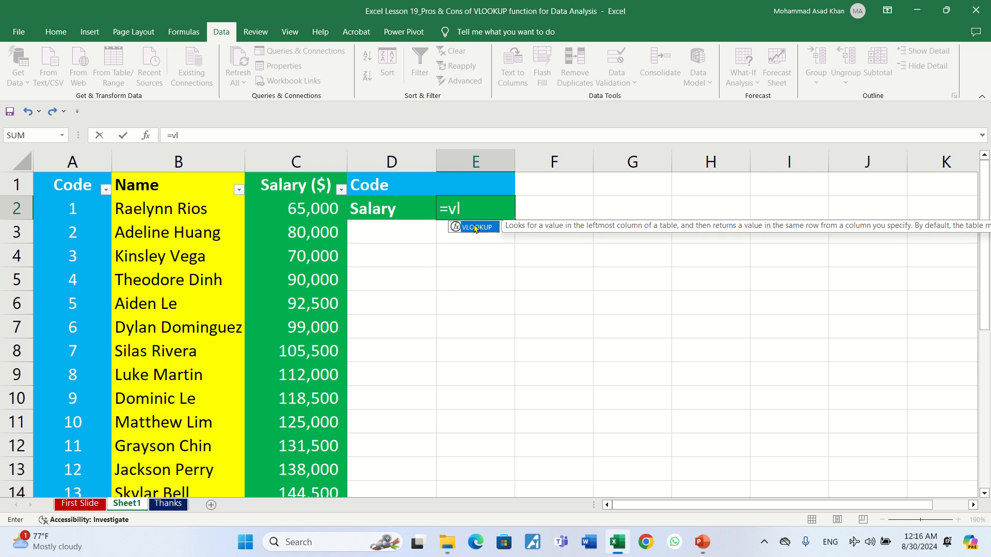
{"action": "double_click", "coordinate": [476, 228]}
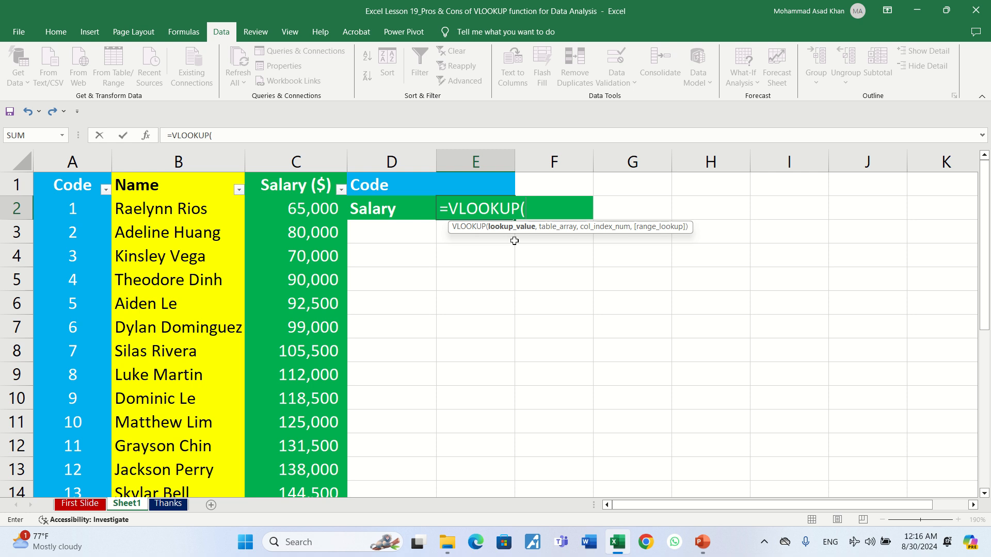
{"action": "left_click", "coordinate": [473, 184]}
{"action": "type", "text": ","}
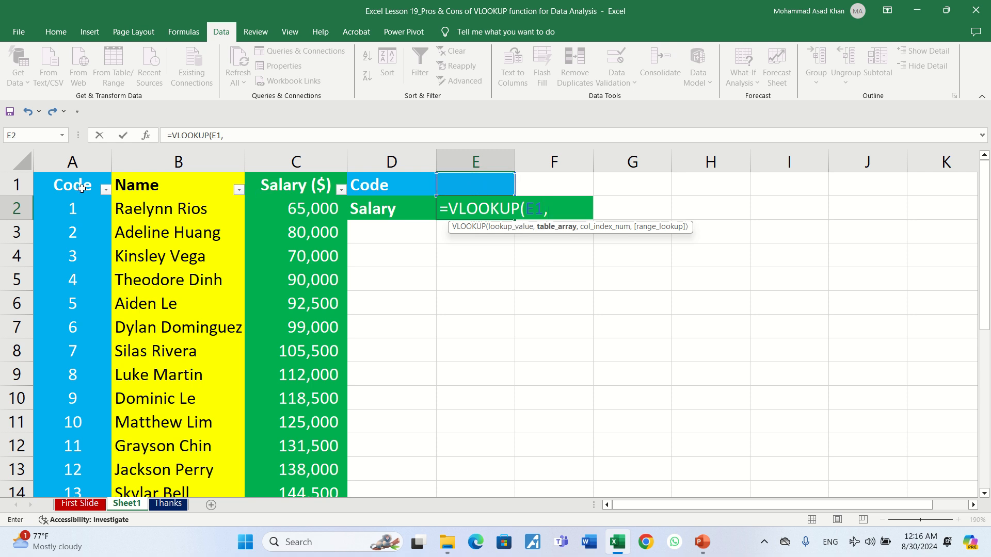
{"action": "left_click_drag", "start_coordinate": [82, 187], "coordinate": [293, 438]}
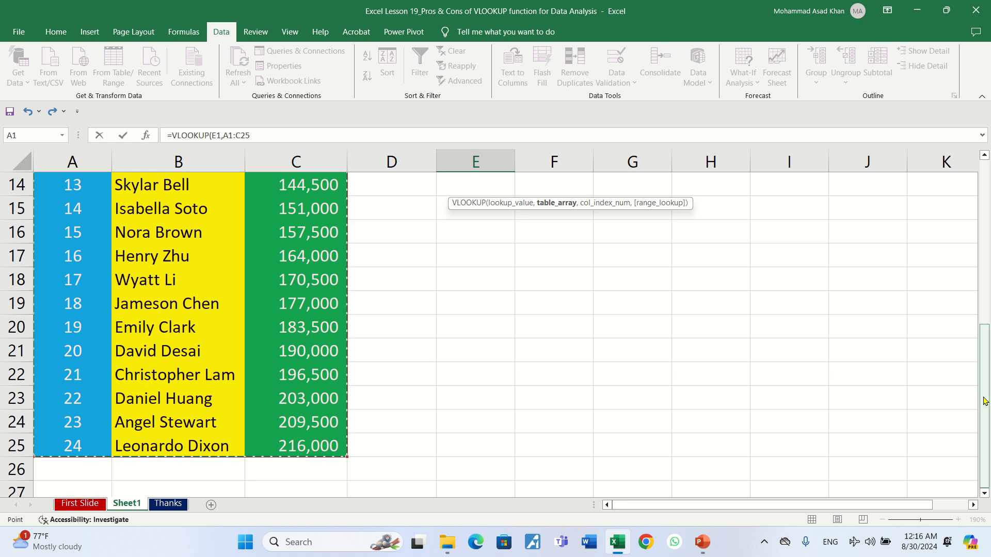
{"action": "left_click_drag", "start_coordinate": [984, 361], "coordinate": [983, 187]}
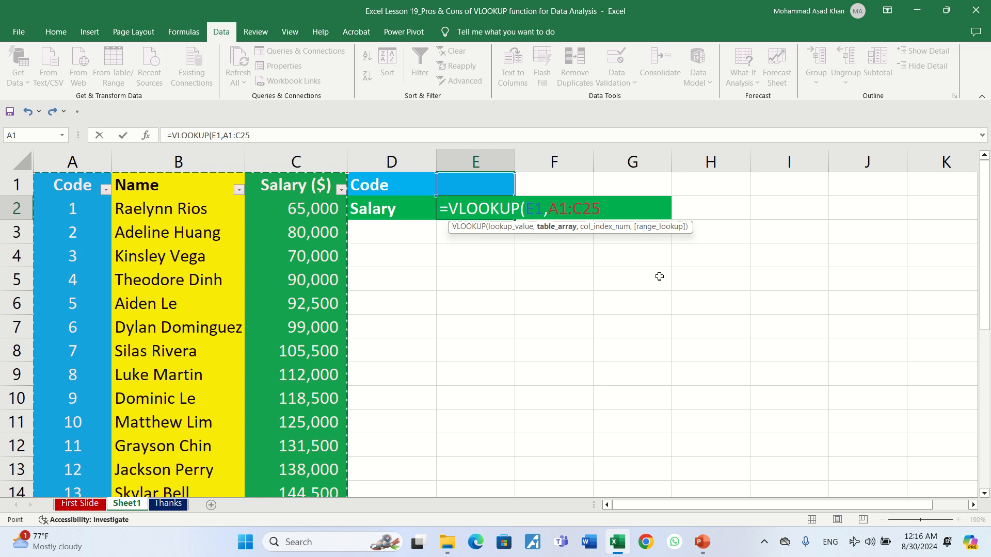
{"action": "type", "text": ","}
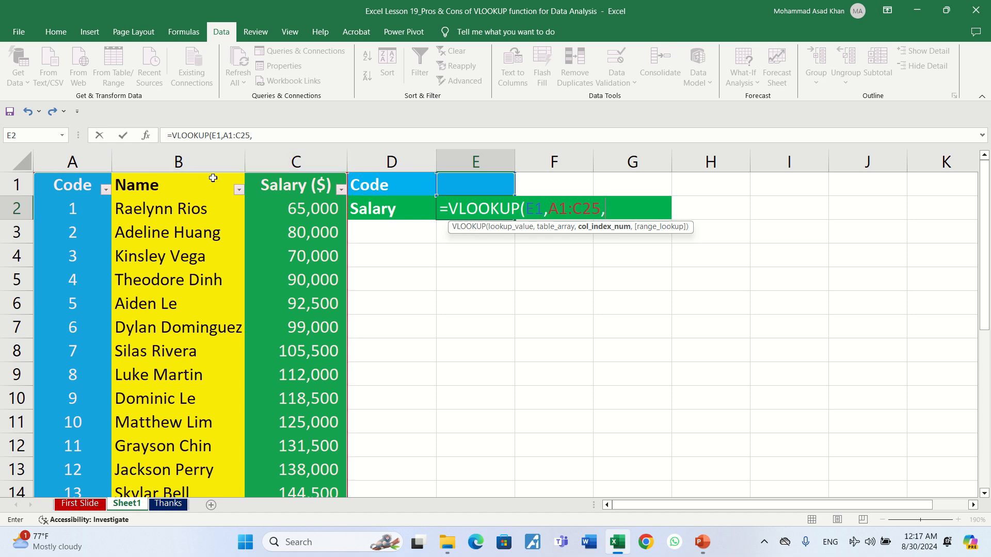
{"action": "type", "text": "3,"}
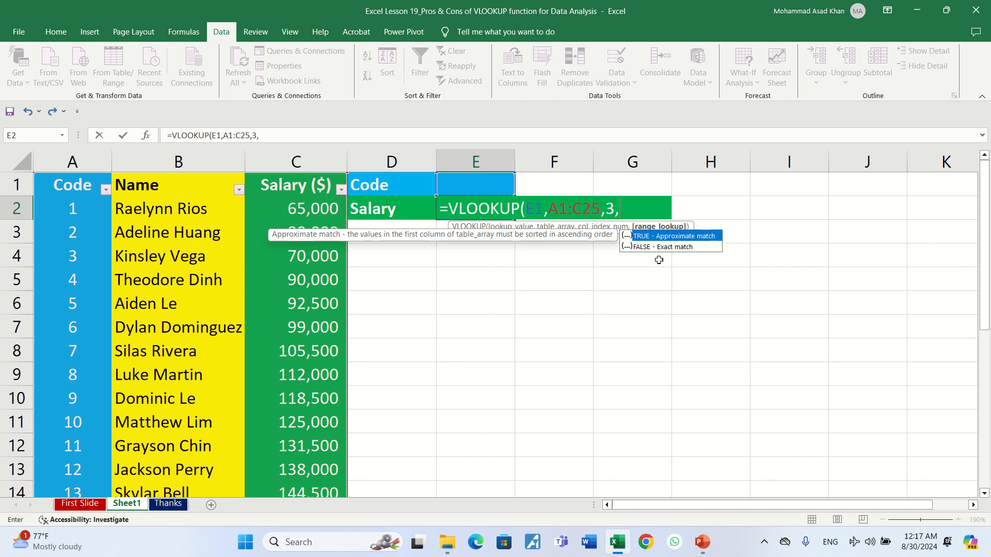
{"action": "double_click", "coordinate": [670, 248]}
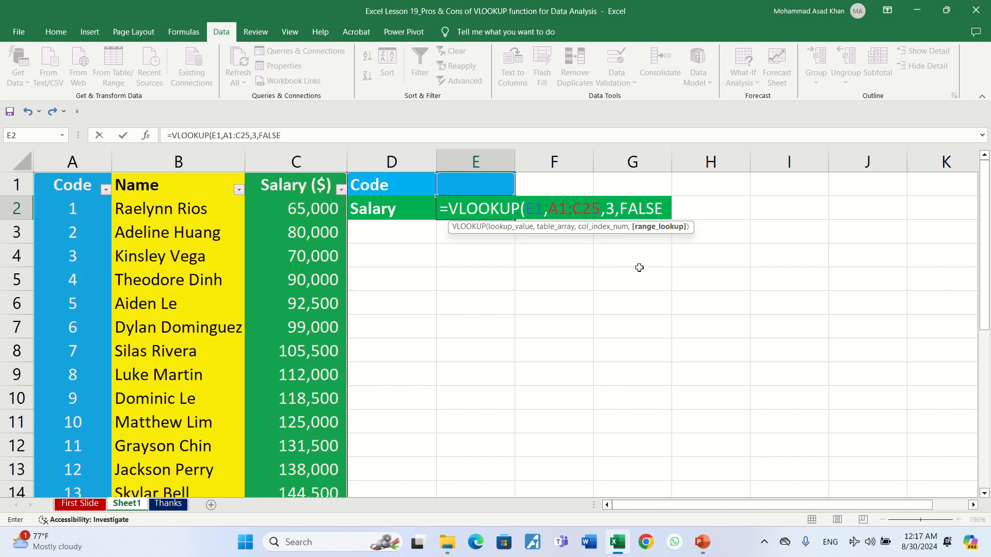
{"action": "type", "text": ")"}
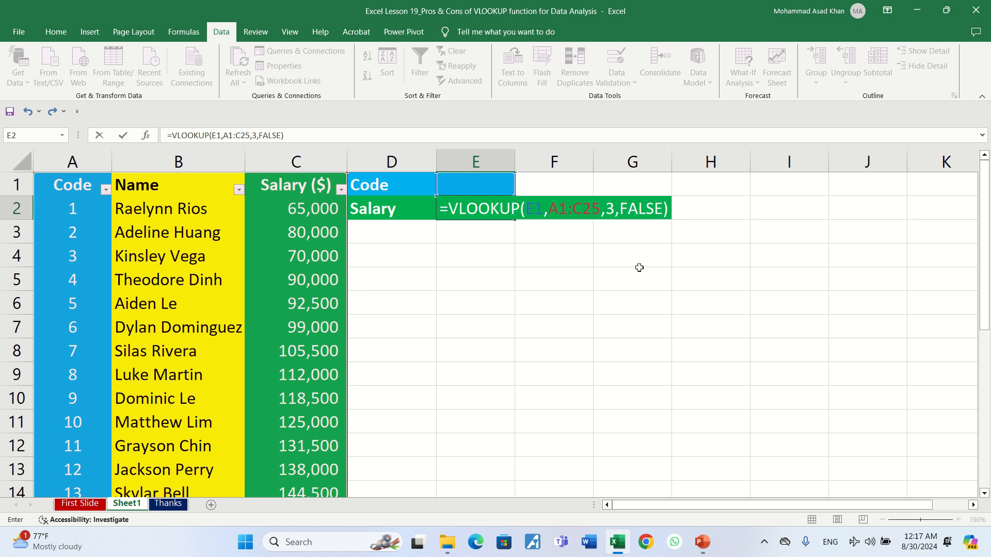
{"action": "key", "text": "Return"}
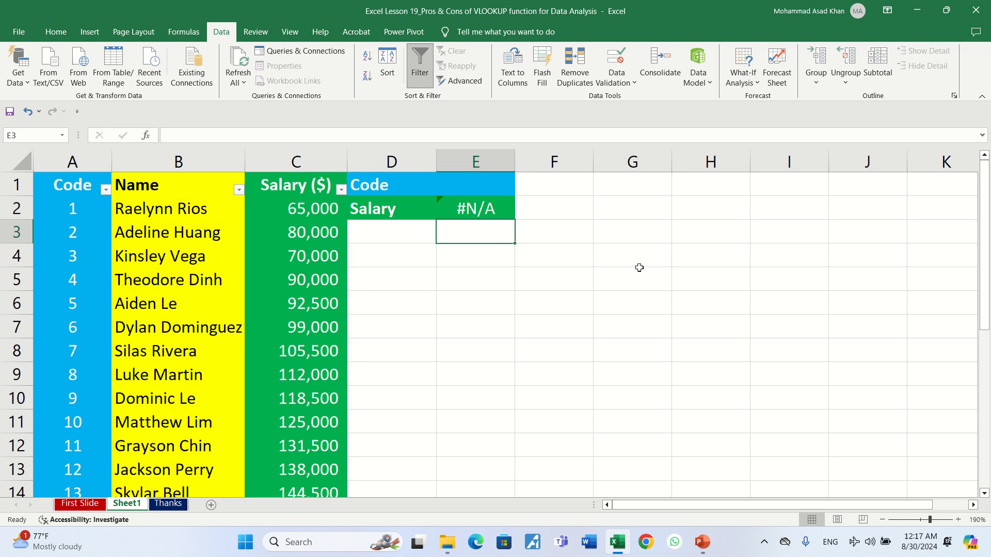
Step: Enter Code 9 in E1 and check E2's salary against cell C10
{"action": "left_click", "coordinate": [493, 213]}
{"action": "left_click", "coordinate": [487, 183]}
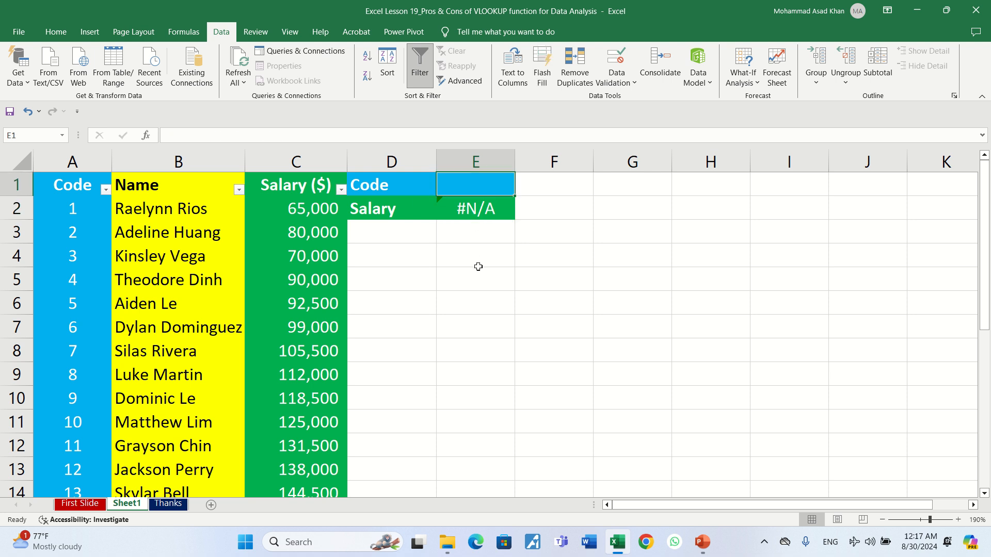
{"action": "type", "text": "9"}
{"action": "key", "text": "Return"}
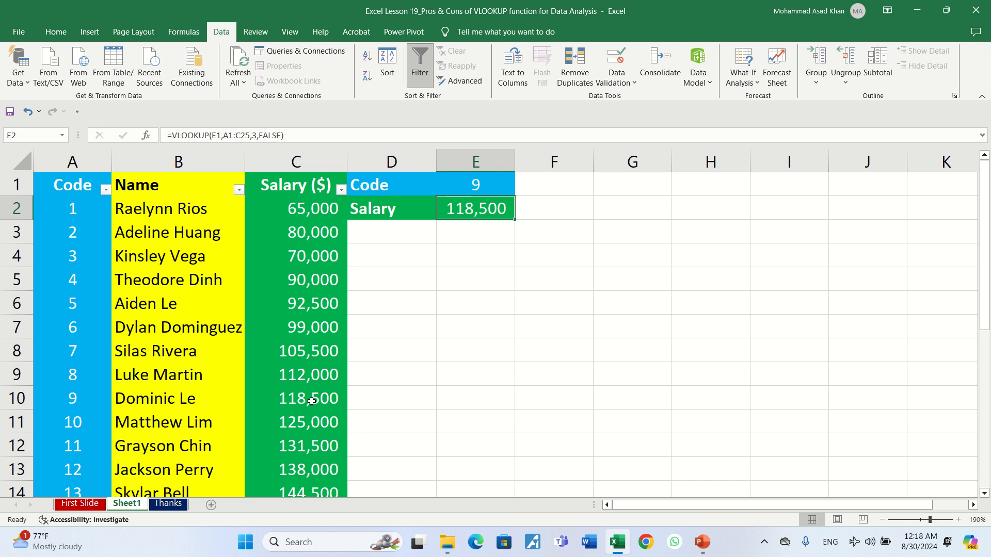
{"action": "left_click", "coordinate": [279, 401]}
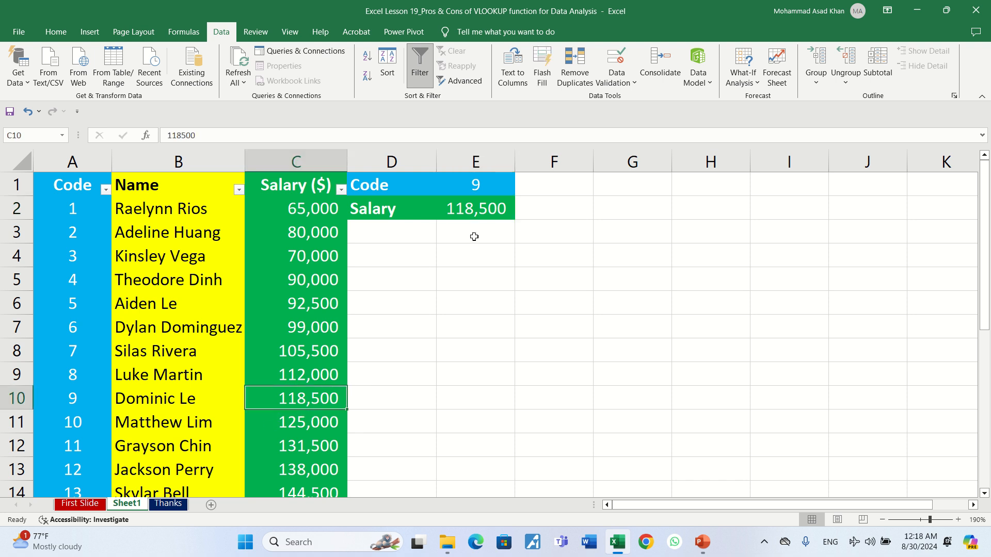
{"action": "left_click", "coordinate": [470, 210]}
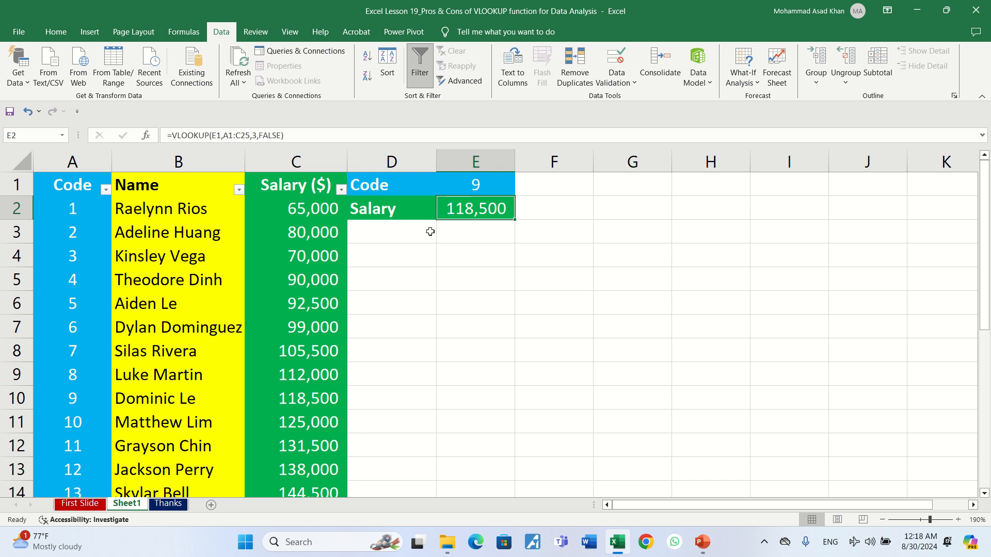
Step: Change the Code in E1 to 13
{"action": "left_click", "coordinate": [494, 188]}
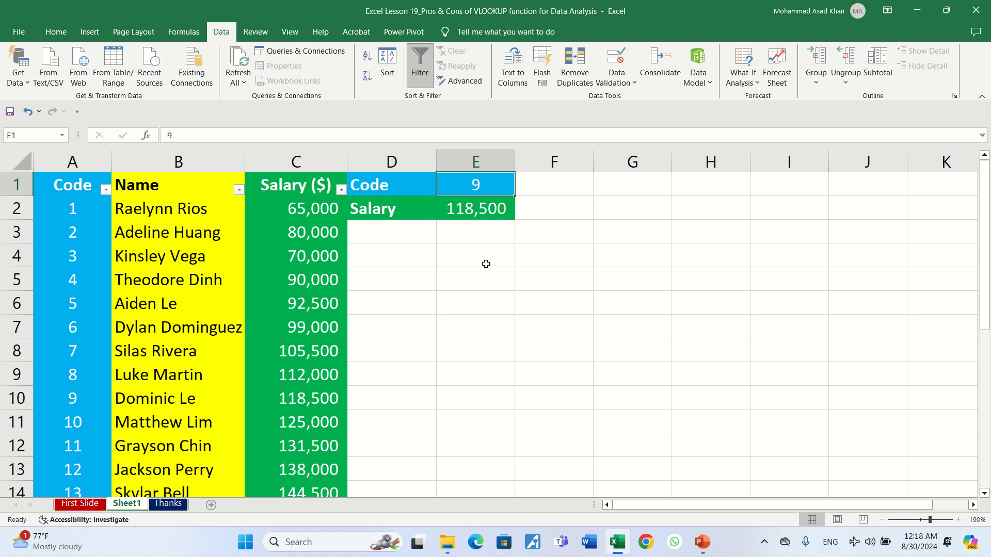
{"action": "type", "text": "13"}
{"action": "key", "text": "Return"}
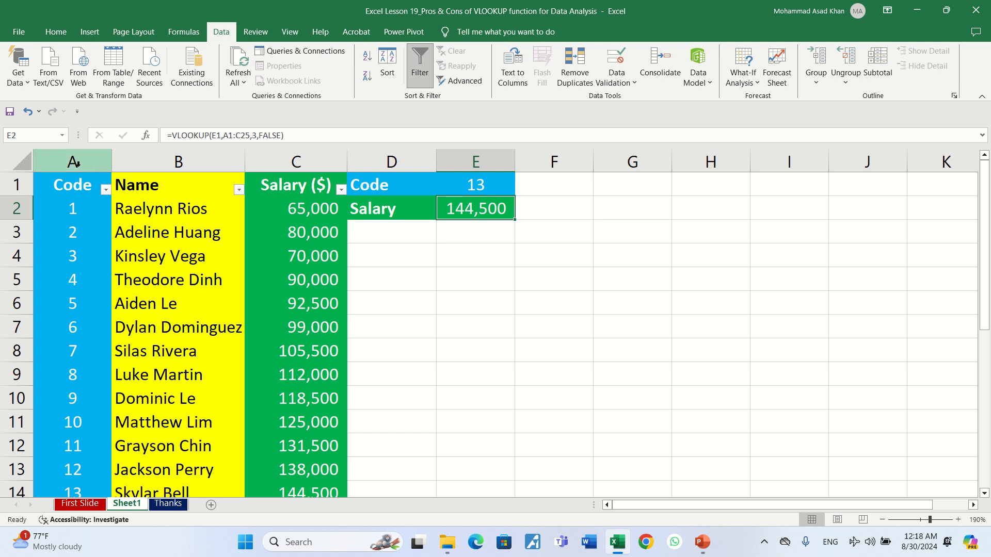
Step: Hide columns A through C
{"action": "left_click_drag", "start_coordinate": [74, 163], "coordinate": [280, 158]}
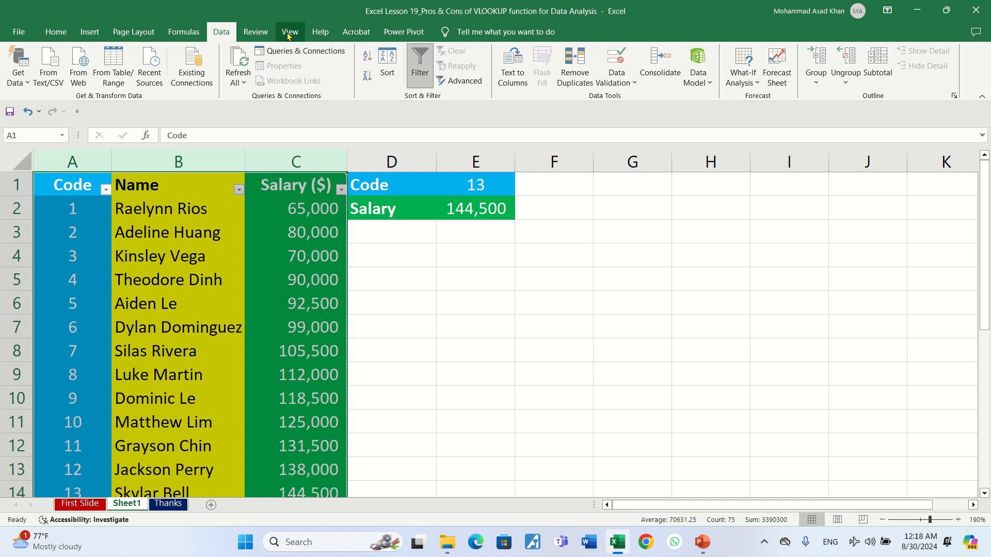
{"action": "left_click_drag", "start_coordinate": [99, 161], "coordinate": [269, 157]}
{"action": "right_click", "coordinate": [270, 157]}
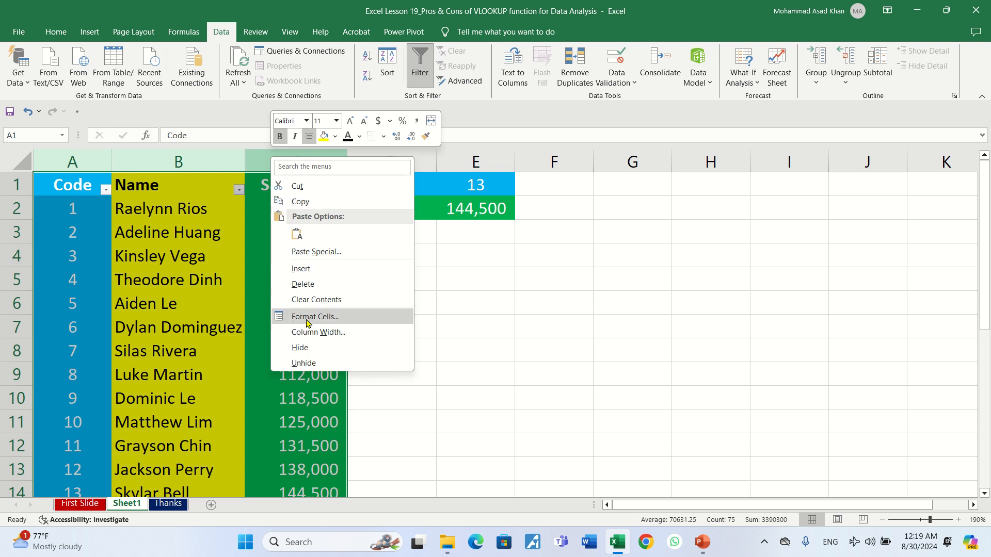
{"action": "left_click", "coordinate": [309, 350]}
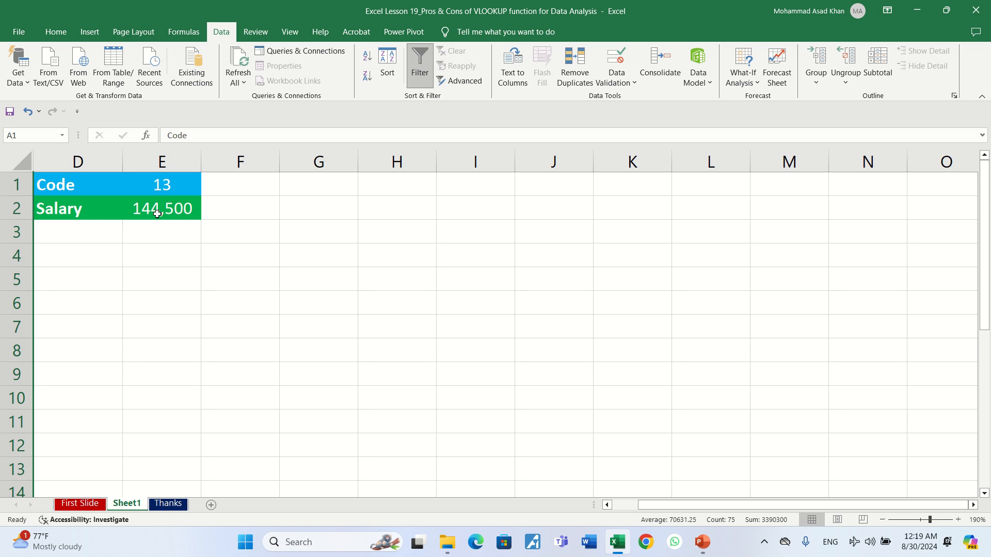
Step: Check that E1 still shows Code 13 and E2 returns Salary 144,500
{"action": "left_click", "coordinate": [172, 184]}
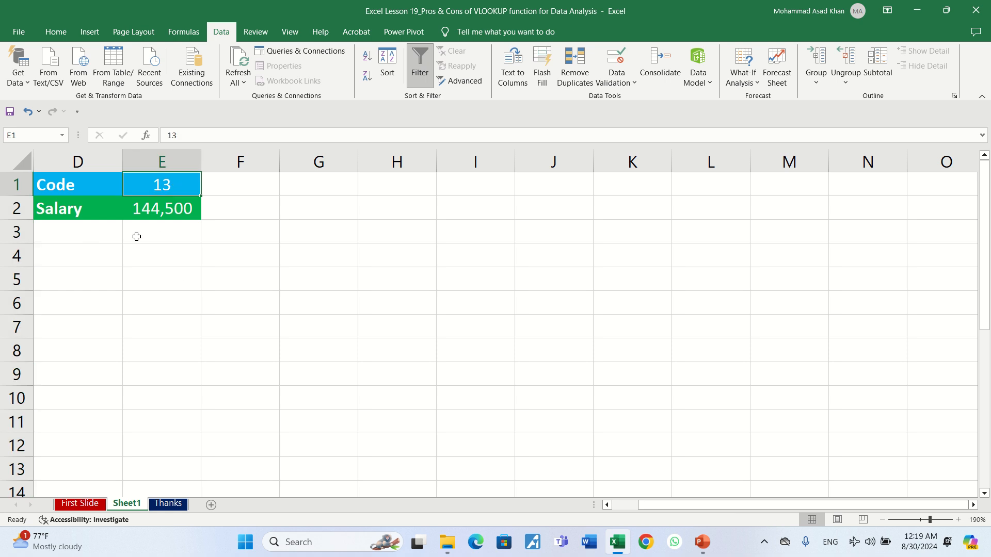
{"action": "key", "text": "Down"}
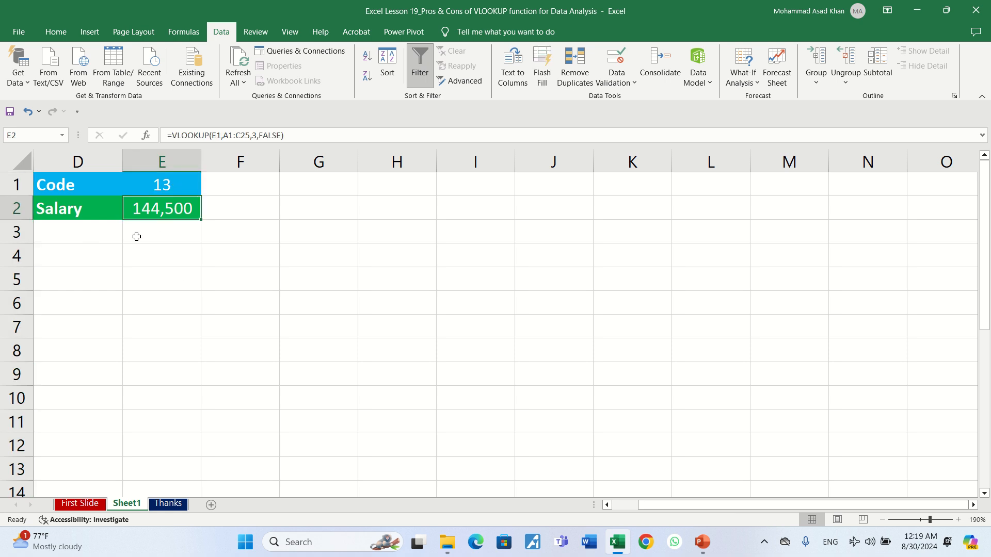
{"action": "key", "text": "Left"}
{"action": "key", "text": "Right"}
{"action": "left_click", "coordinate": [168, 183]}
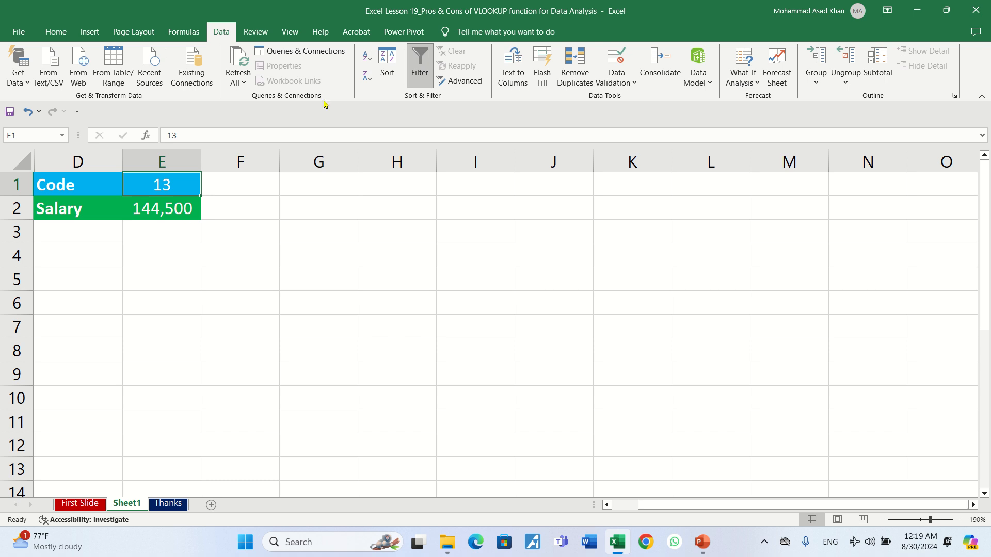
{"action": "left_click", "coordinate": [255, 32]}
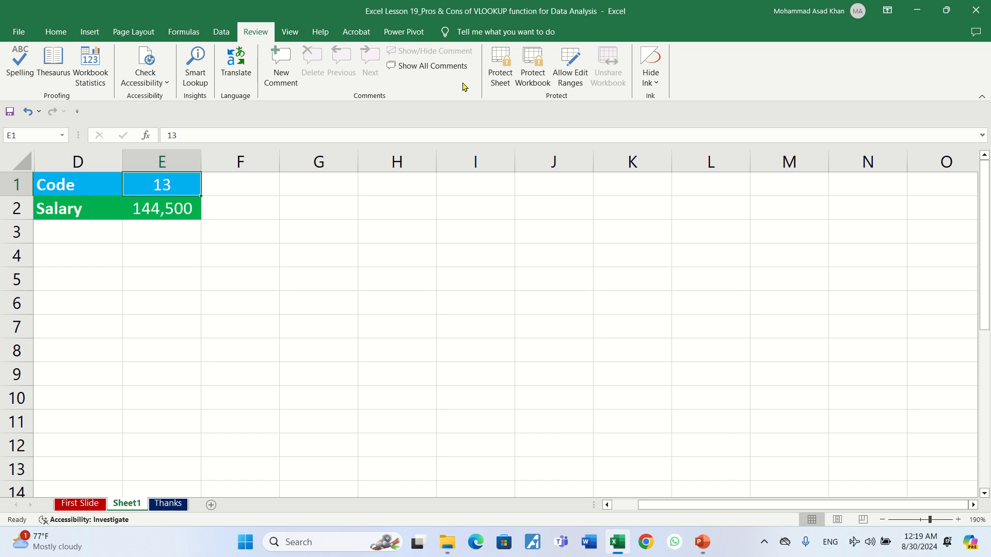
{"action": "left_click", "coordinate": [501, 72]}
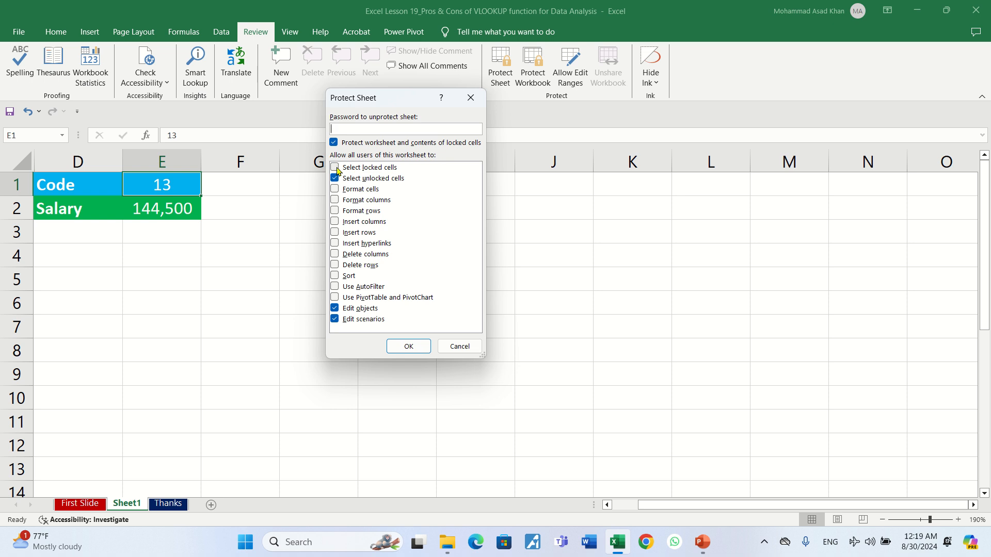
{"action": "left_click", "coordinate": [450, 346]}
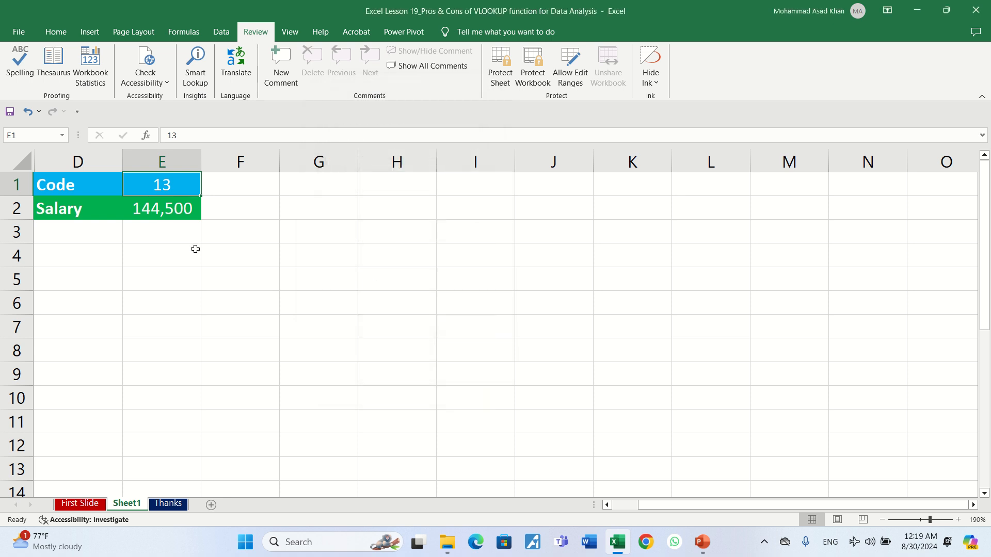
{"action": "left_click", "coordinate": [80, 190]}
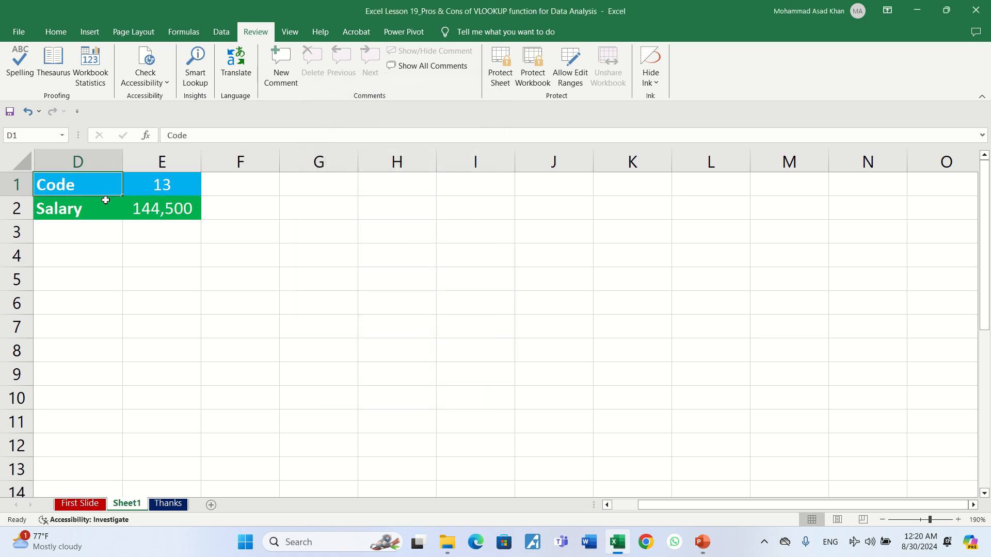
{"action": "left_click", "coordinate": [101, 205]}
{"action": "left_click", "coordinate": [131, 206]}
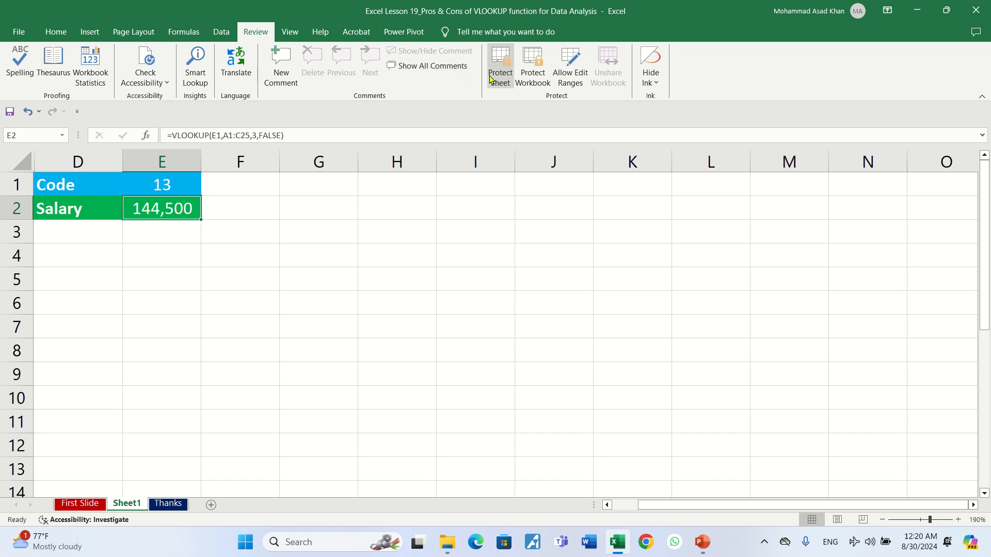
{"action": "key", "text": "ctrl+1"}
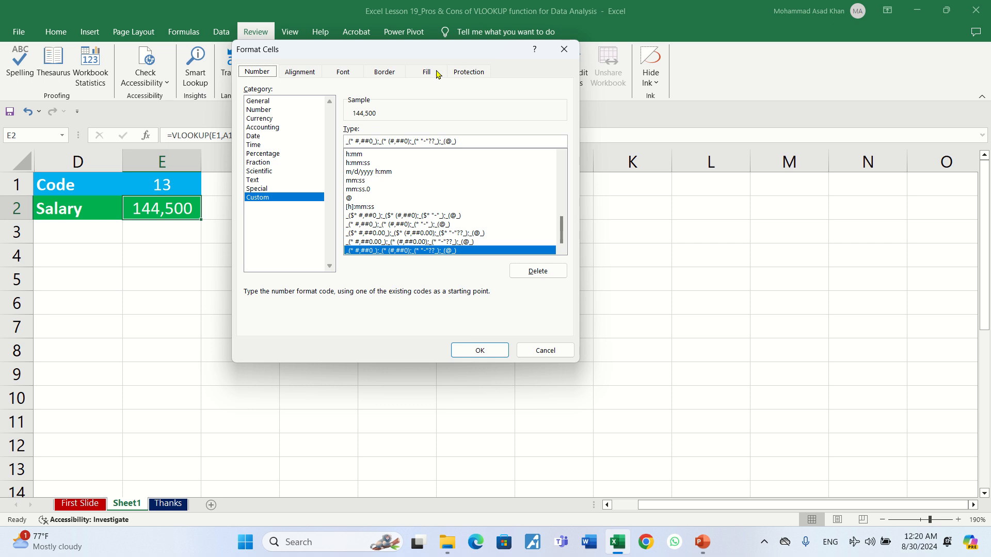
{"action": "left_click", "coordinate": [470, 73]}
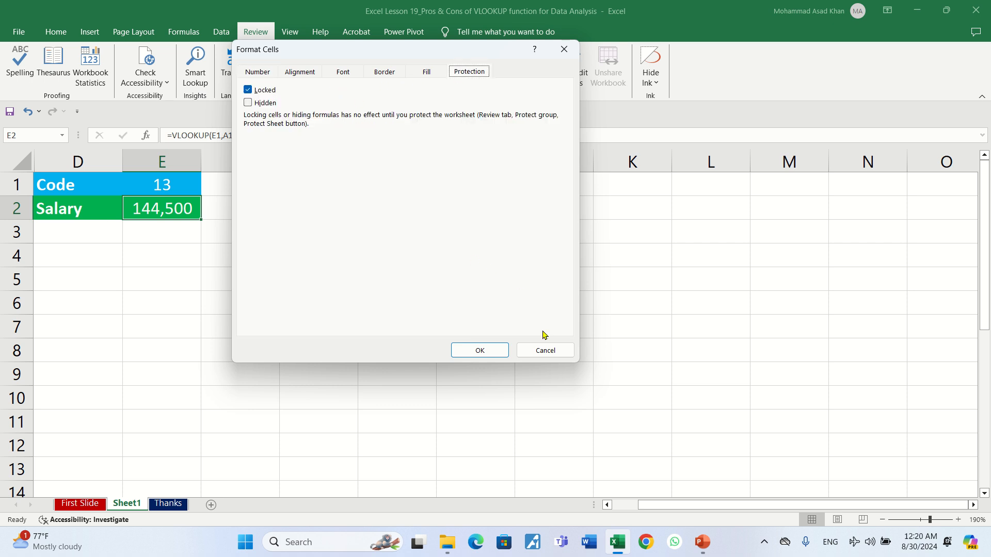
{"action": "left_click", "coordinate": [543, 350]}
{"action": "left_click", "coordinate": [105, 186]}
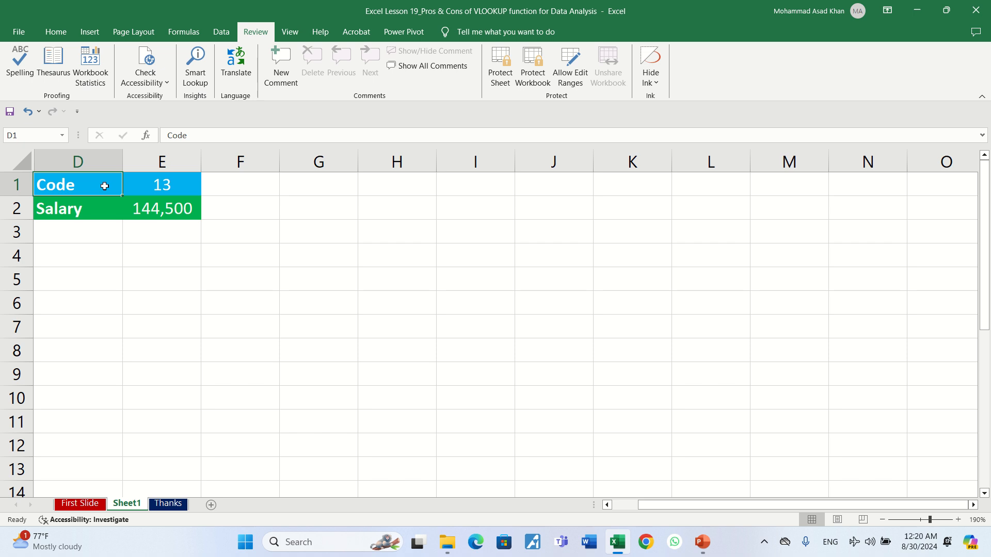
{"action": "left_click_drag", "start_coordinate": [105, 186], "coordinate": [105, 209]}
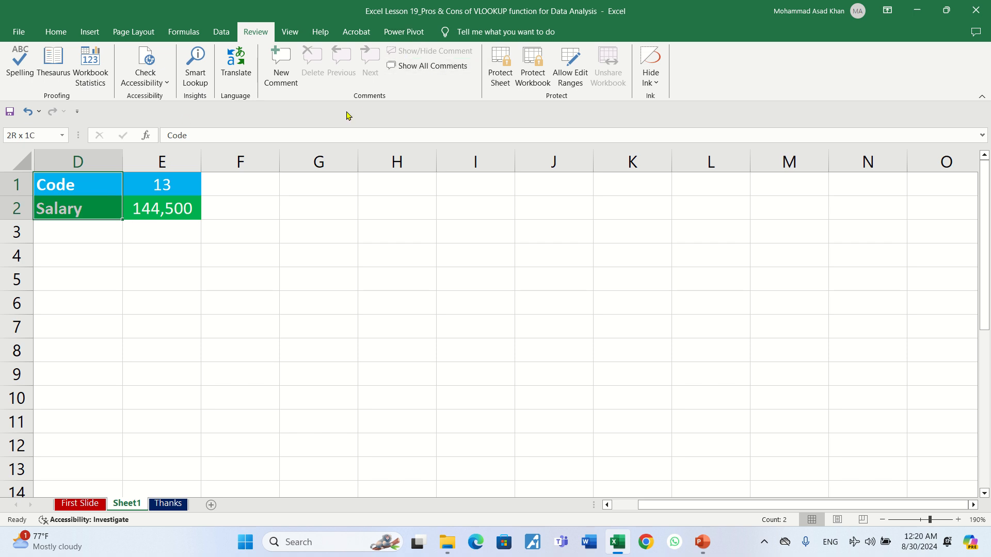
{"action": "key", "text": "ctrl+1"}
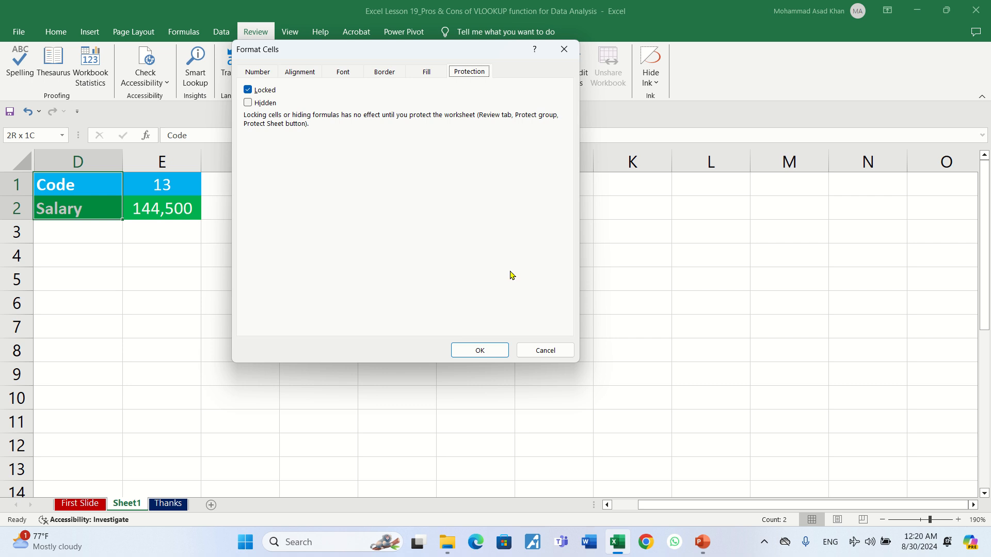
{"action": "left_click", "coordinate": [542, 350]}
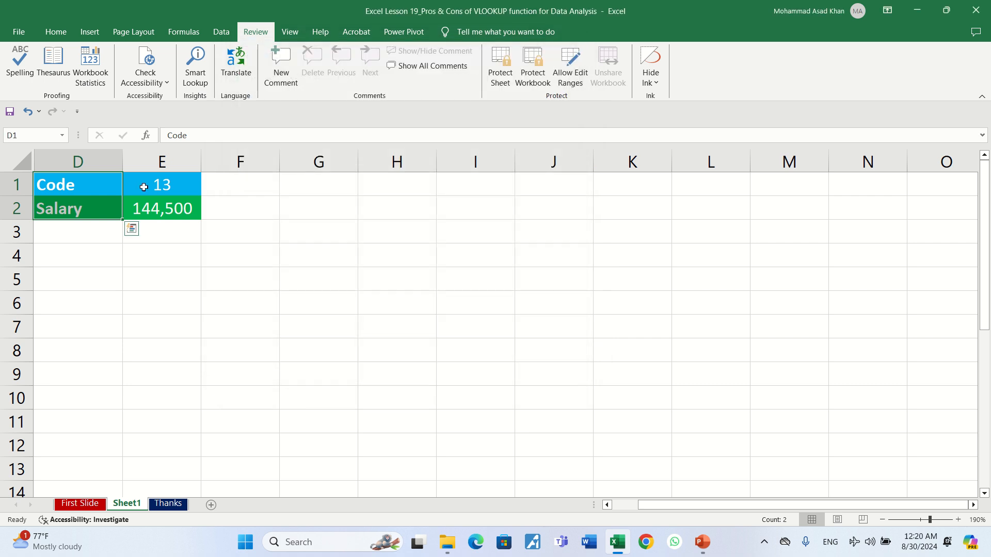
{"action": "left_click", "coordinate": [144, 187]}
{"action": "key", "text": "Left"}
{"action": "key", "text": "shift+Right"}
{"action": "key", "text": "shift+Down"}
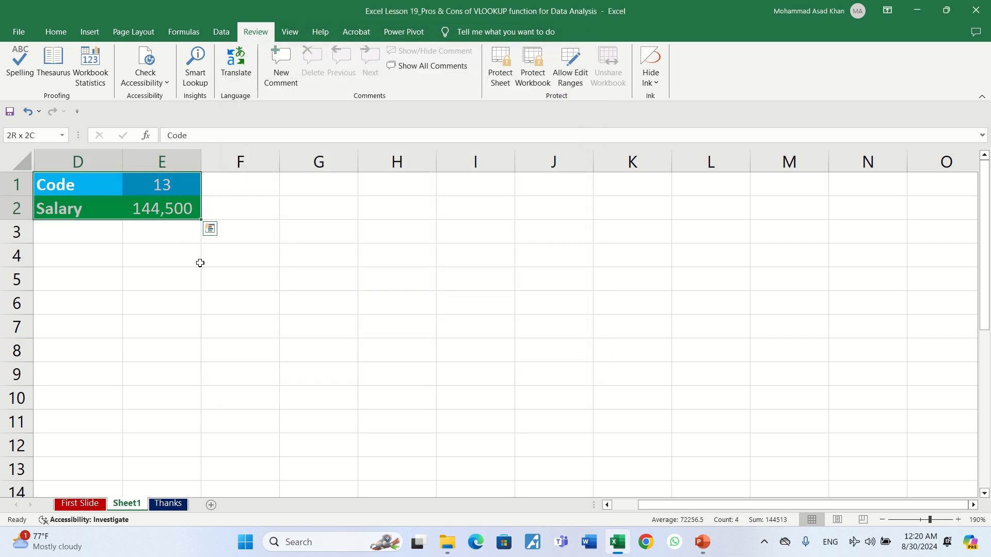
{"action": "key", "text": "ctrl+1"}
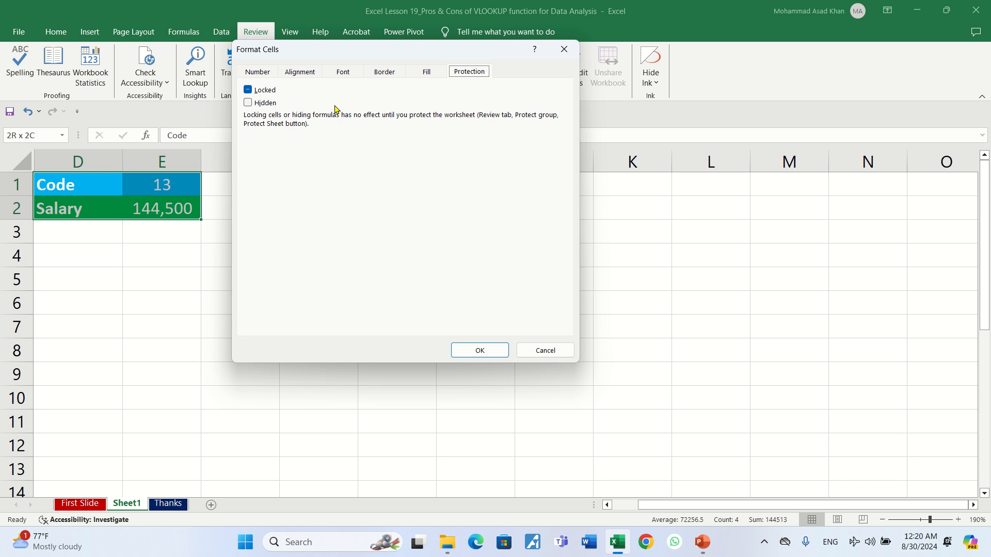
{"action": "left_click", "coordinate": [253, 92]}
{"action": "left_click", "coordinate": [536, 347]}
{"action": "key", "text": "Up"}
{"action": "key", "text": "Right"}
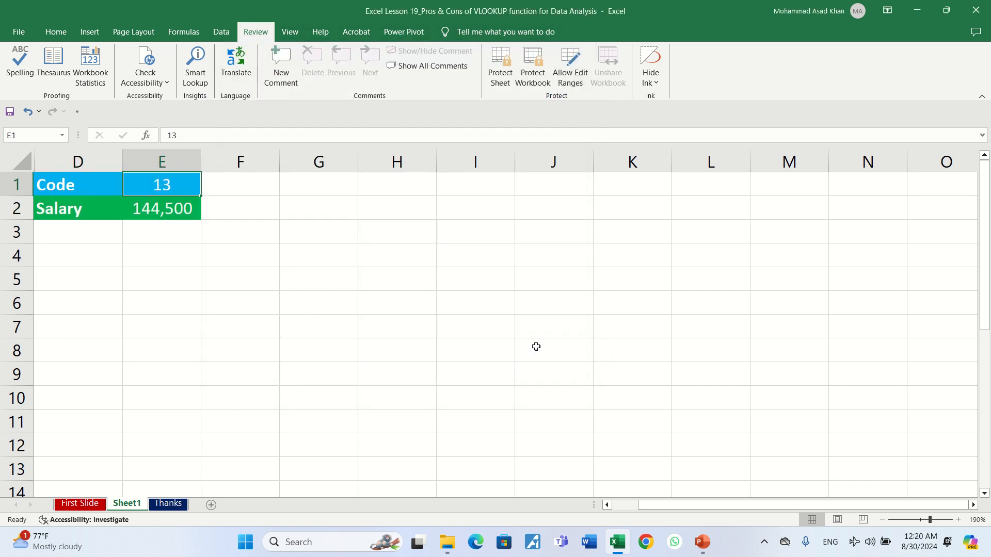
{"action": "key", "text": "Left"}
{"action": "key", "text": "shift+Right"}
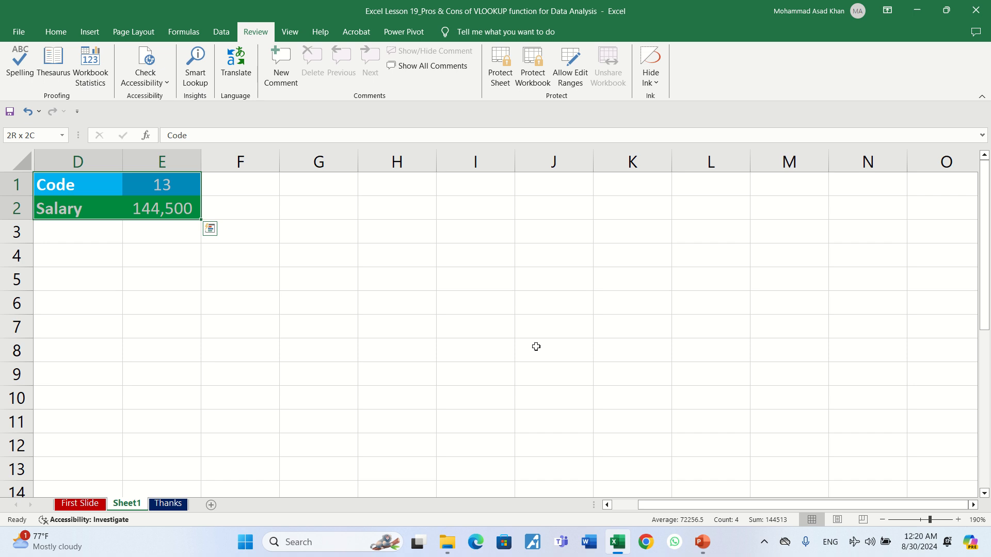
{"action": "key", "text": "Up"}
{"action": "key", "text": "Right"}
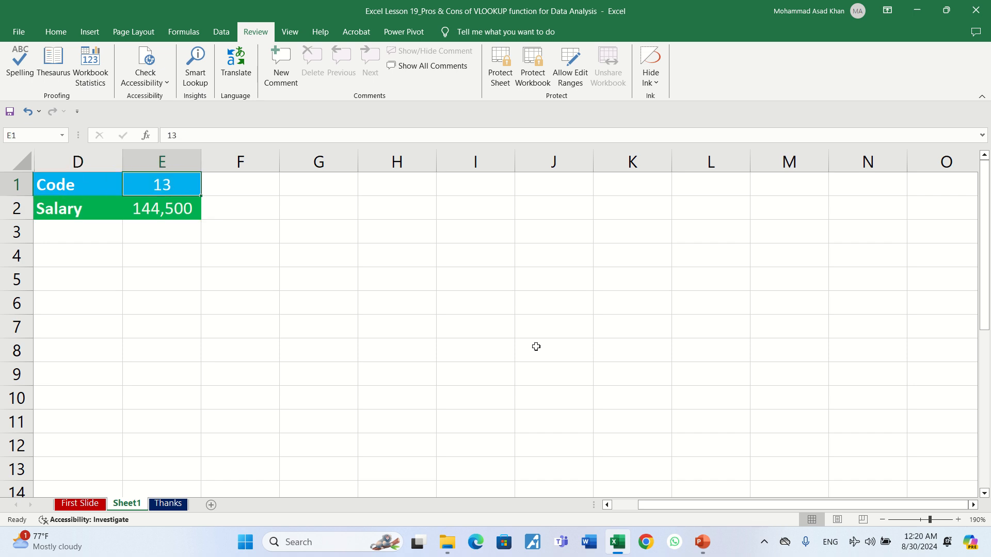
{"action": "key", "text": "shift+Left"}
{"action": "key", "text": "shift+Down"}
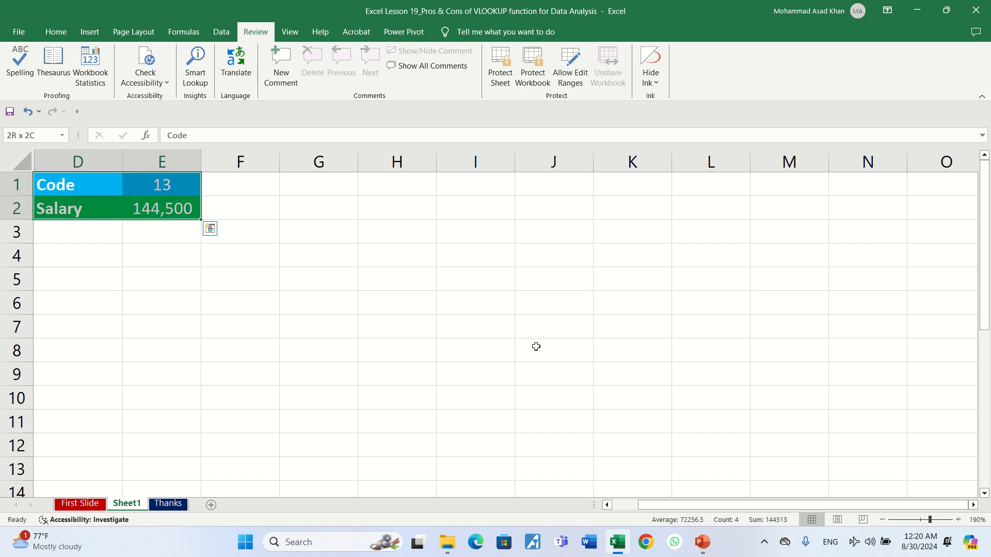
{"action": "key", "text": "ctrl+1"}
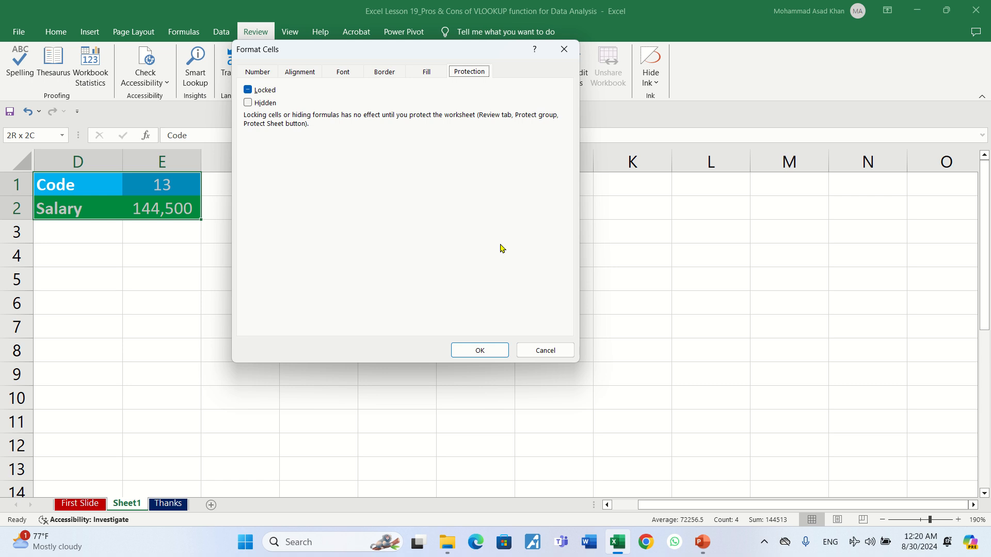
{"action": "left_click", "coordinate": [549, 350]}
{"action": "key", "text": "shift+Up"}
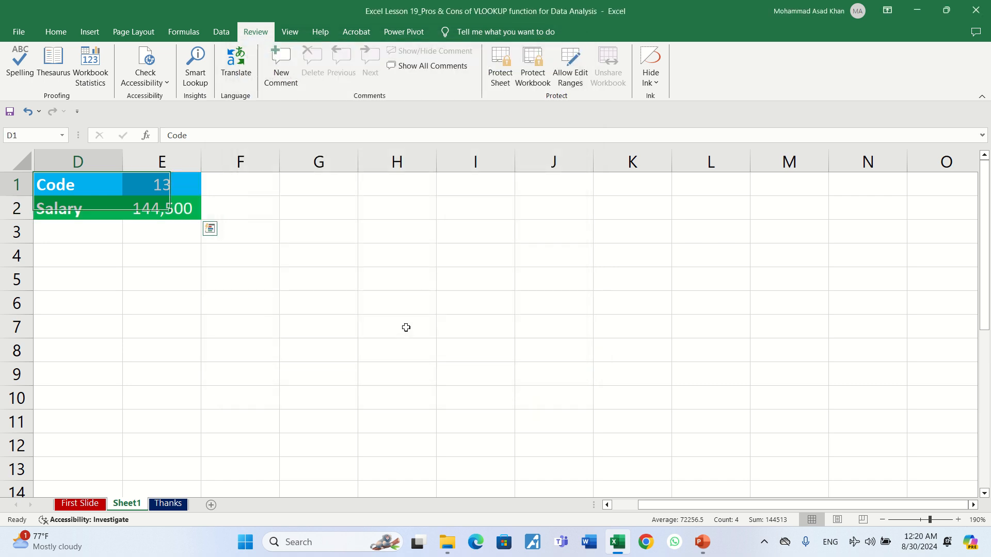
{"action": "key", "text": "shift+Right"}
{"action": "key", "text": "ctrl+1"}
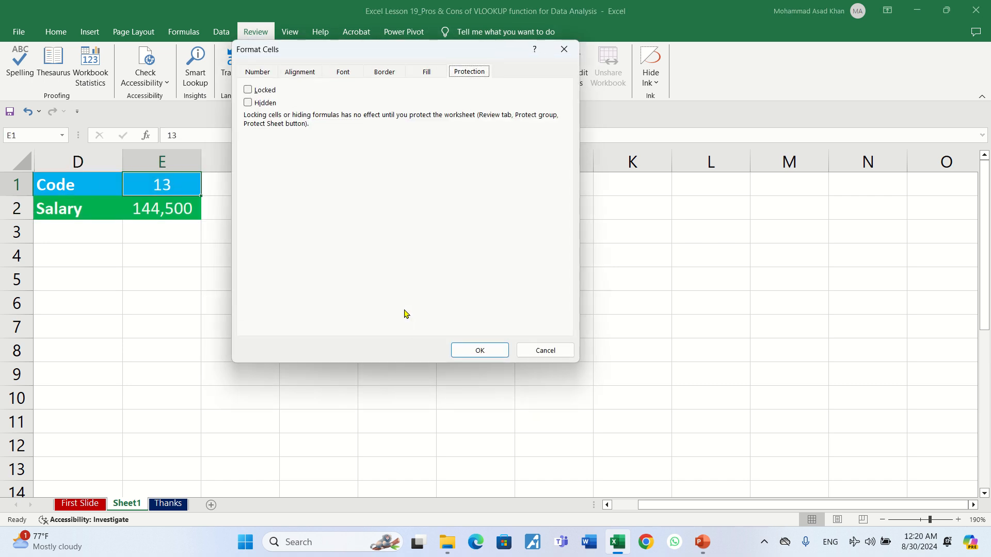
{"action": "left_click", "coordinate": [258, 93]}
{"action": "left_click", "coordinate": [258, 95]}
{"action": "left_click", "coordinate": [528, 350]}
{"action": "left_click", "coordinate": [98, 184]}
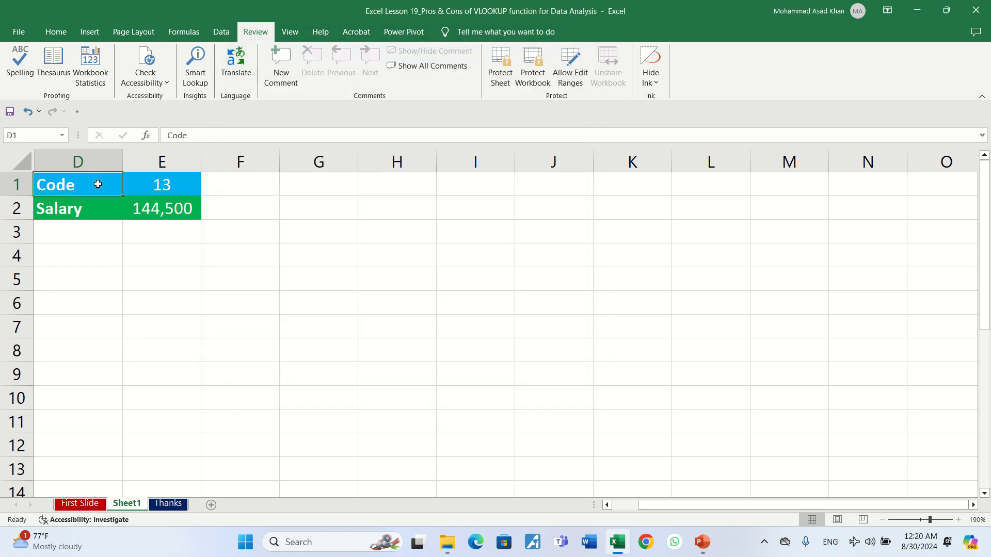
{"action": "key", "text": "shift+Down"}
{"action": "key", "text": "ctrl+1"}
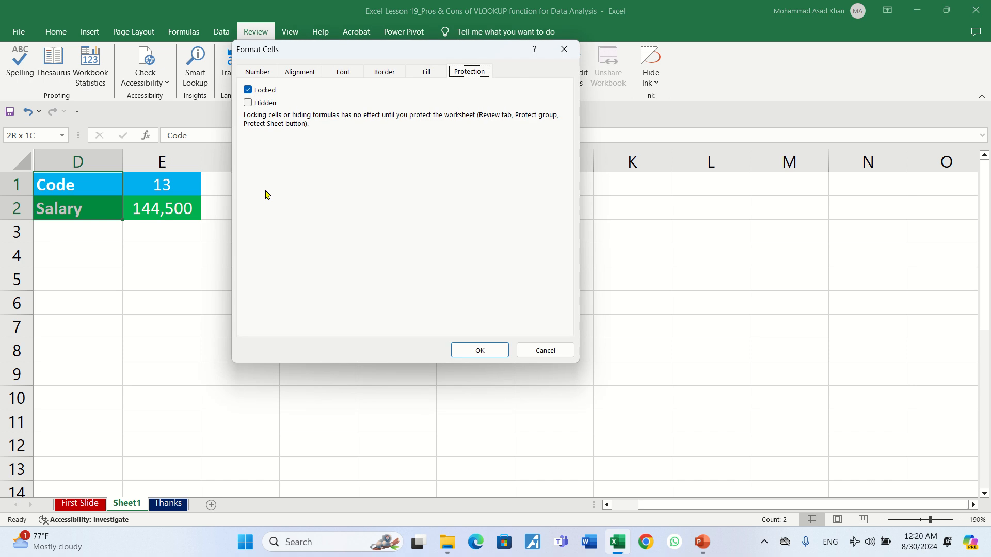
{"action": "left_click", "coordinate": [546, 350]}
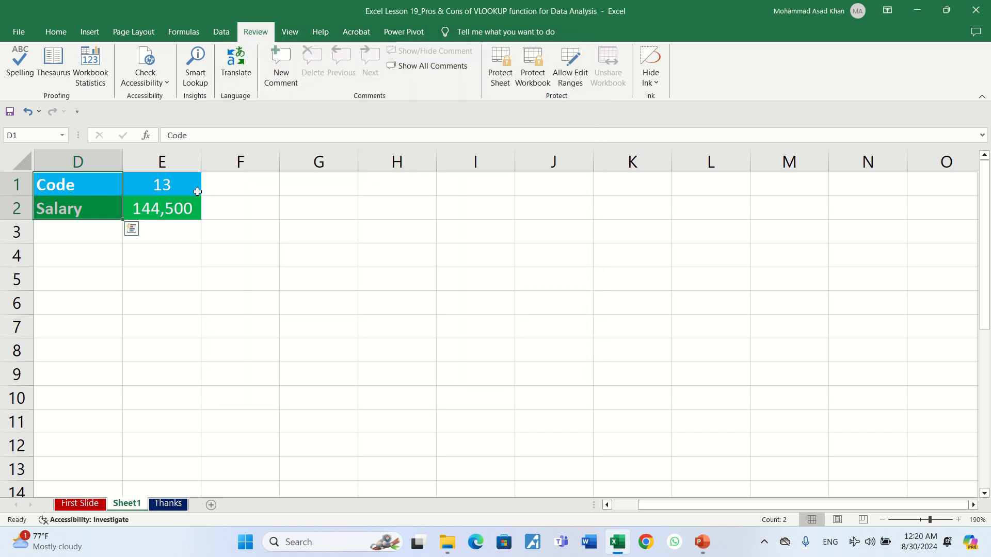
{"action": "left_click", "coordinate": [166, 206]}
{"action": "key", "text": "ctrl+1"}
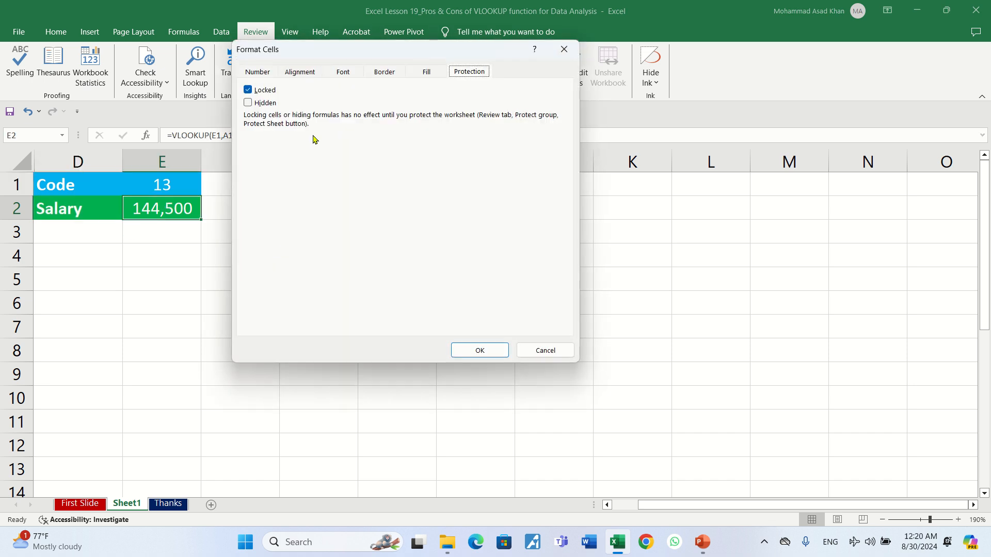
{"action": "left_click", "coordinate": [540, 350]}
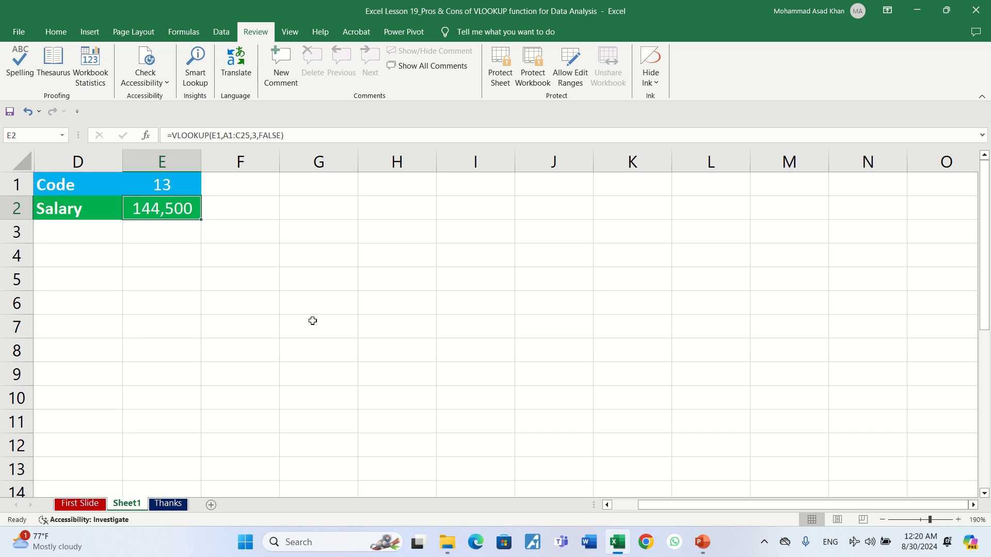
{"action": "key", "text": "Up"}
{"action": "key", "text": "Left"}
{"action": "key", "text": "Right"}
{"action": "key", "text": "Left"}
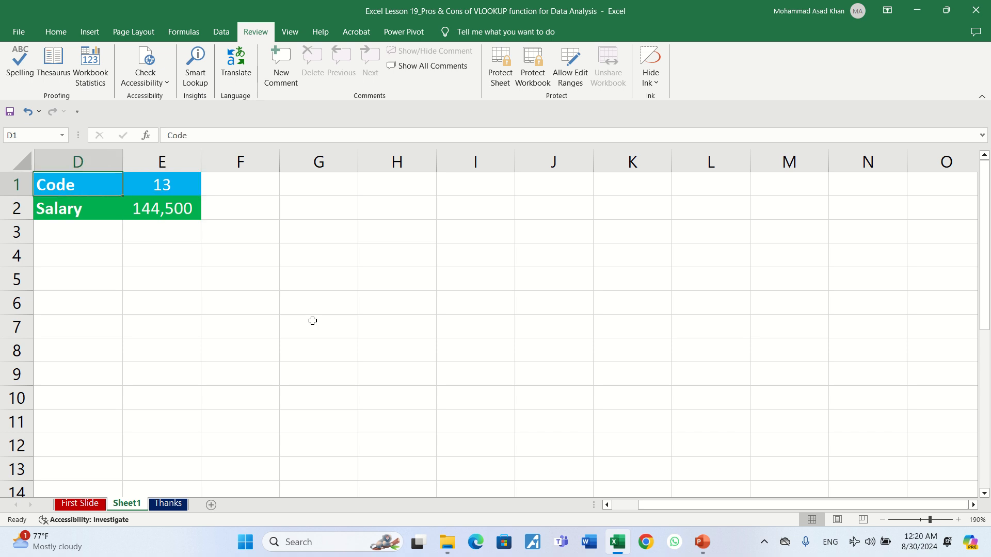
{"action": "key", "text": "Right"}
{"action": "key", "text": "Right"}
{"action": "key", "text": "Left"}
{"action": "key", "text": "Down"}
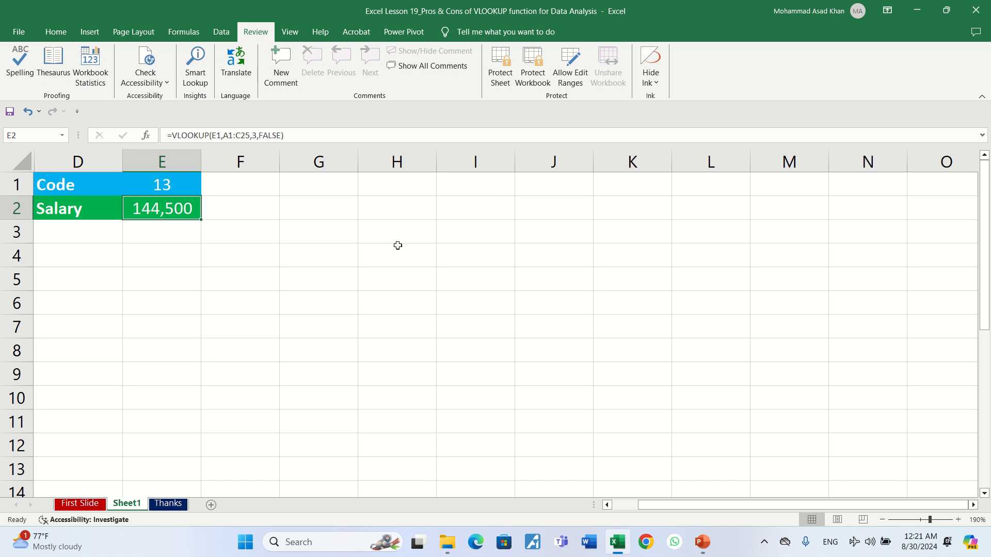
Step: Review the Protect Sheet options, toggling Select locked cells, then cancel and select E1
{"action": "left_click", "coordinate": [496, 74]}
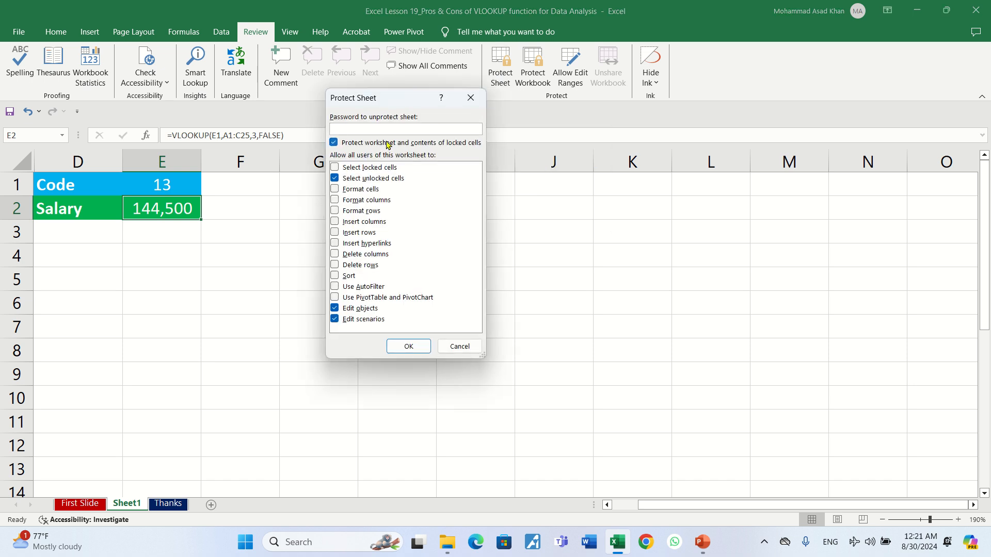
{"action": "left_click", "coordinate": [335, 168]}
{"action": "left_click", "coordinate": [334, 168]}
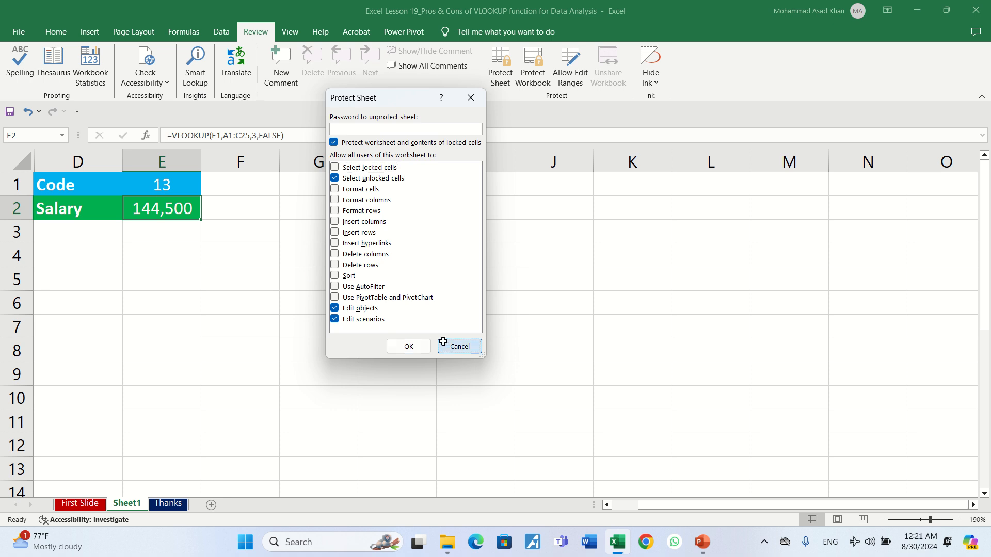
{"action": "left_click", "coordinate": [459, 346]}
{"action": "left_click", "coordinate": [146, 190]}
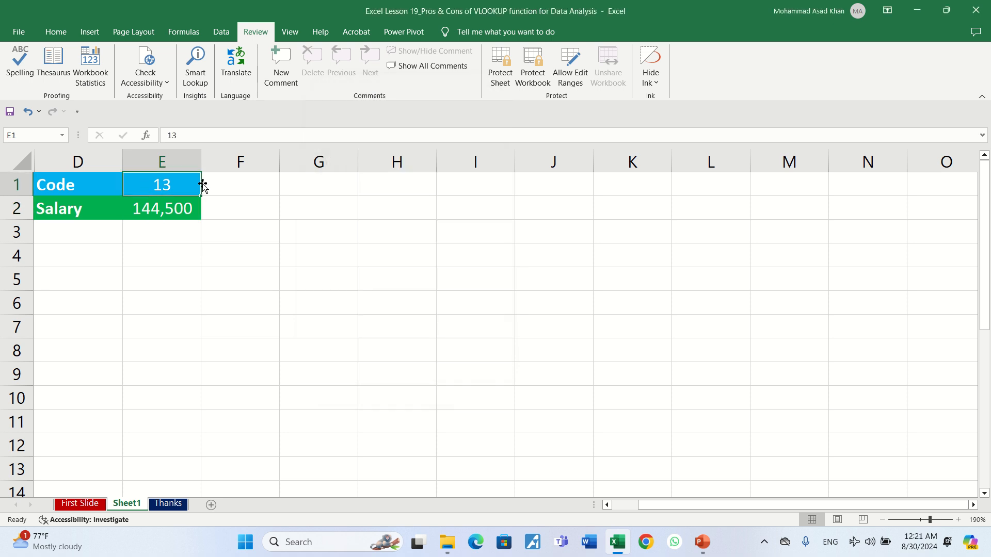
Step: Protect Sheet1 with a password, re-entering it to confirm
{"action": "left_click", "coordinate": [500, 67]}
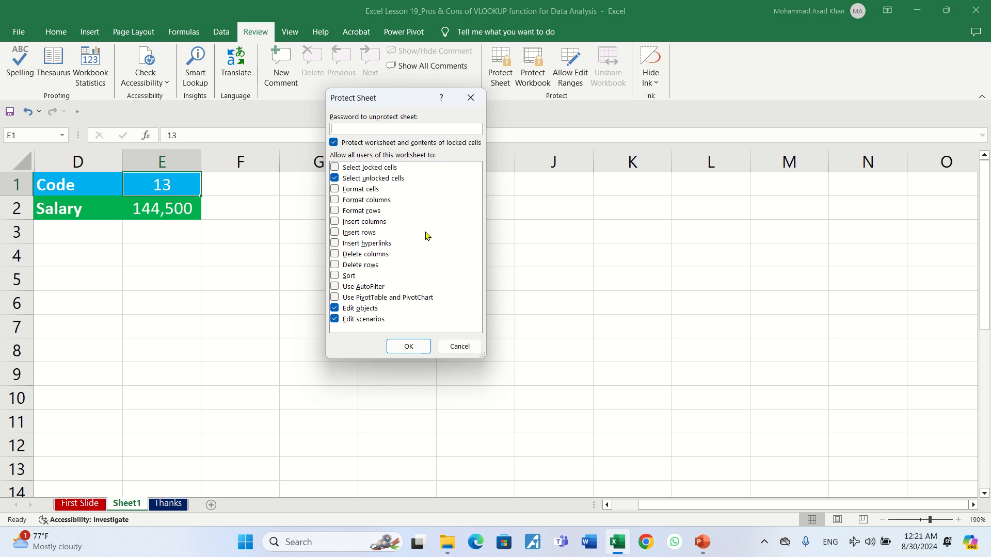
{"action": "type", "text": "1234"}
{"action": "left_click", "coordinate": [406, 345]}
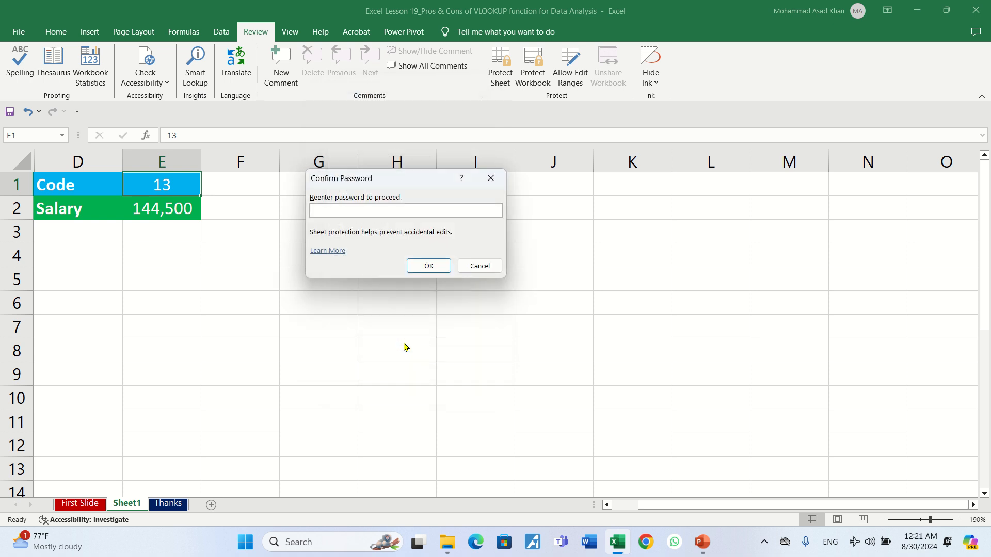
{"action": "type", "text": "123"}
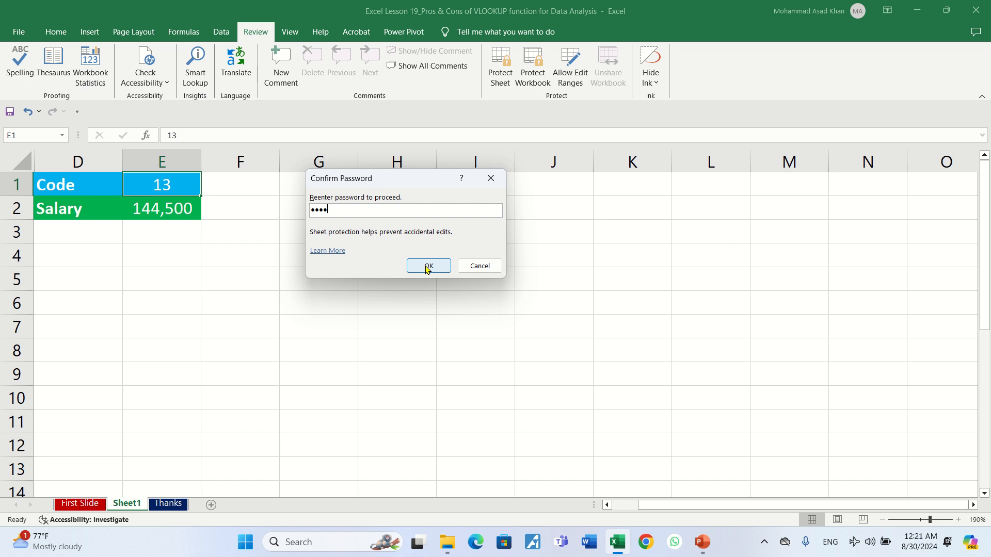
{"action": "left_click", "coordinate": [428, 267]}
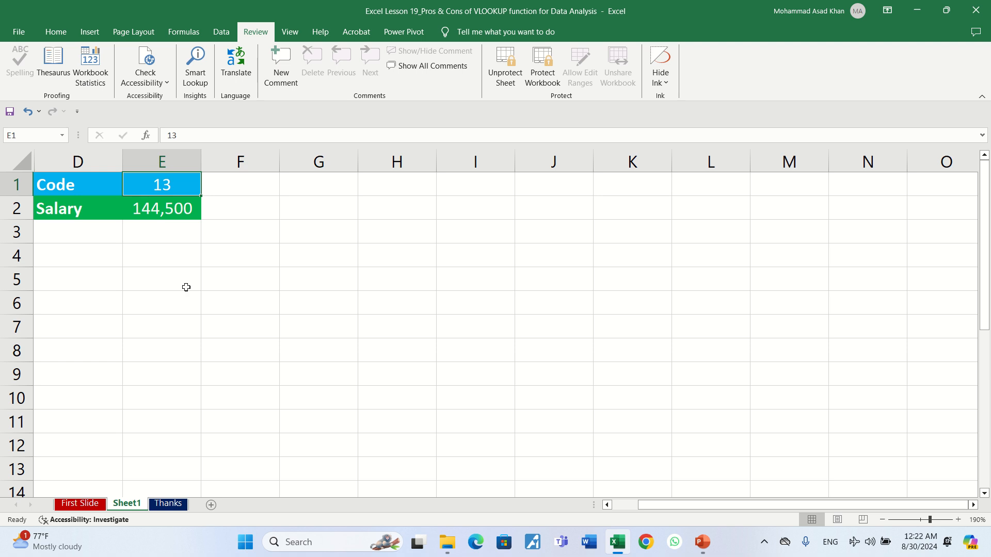
Step: Enter Codes 15, 18, 30 (#N/A), 0, 1 (65,000), and finally 5 (92,500) in E1
{"action": "type", "text": "15"}
{"action": "key", "text": "ctrl+Return"}
{"action": "type", "text": "18"}
{"action": "key", "text": "ctrl+Return"}
{"action": "type", "text": "30"}
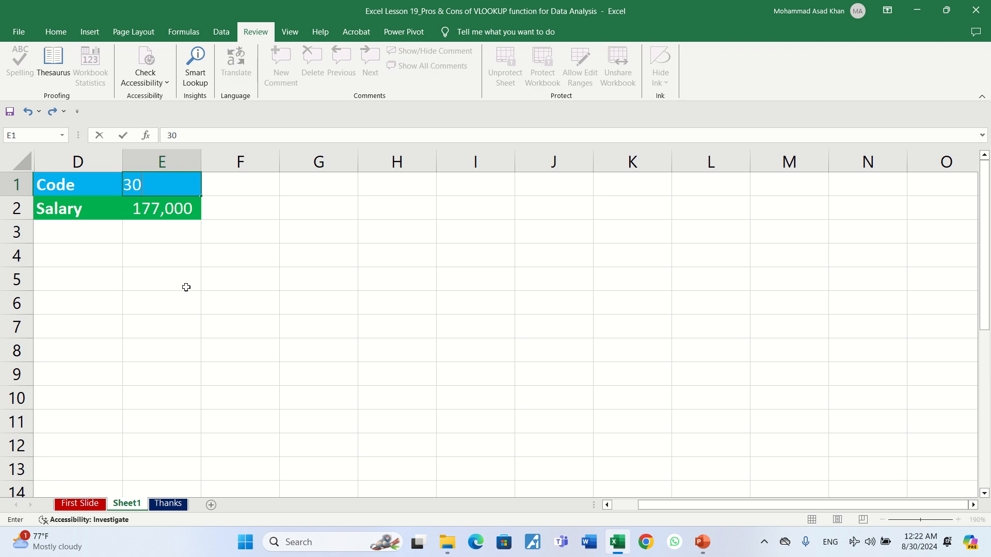
{"action": "key", "text": "ctrl+Return"}
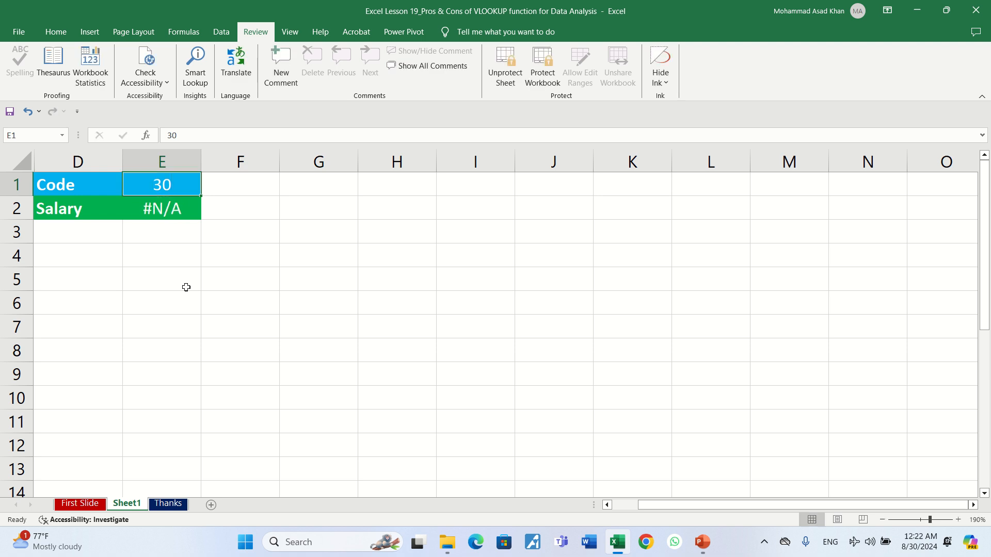
{"action": "type", "text": "0"}
{"action": "key", "text": "ctrl+Return"}
{"action": "type", "text": "1"}
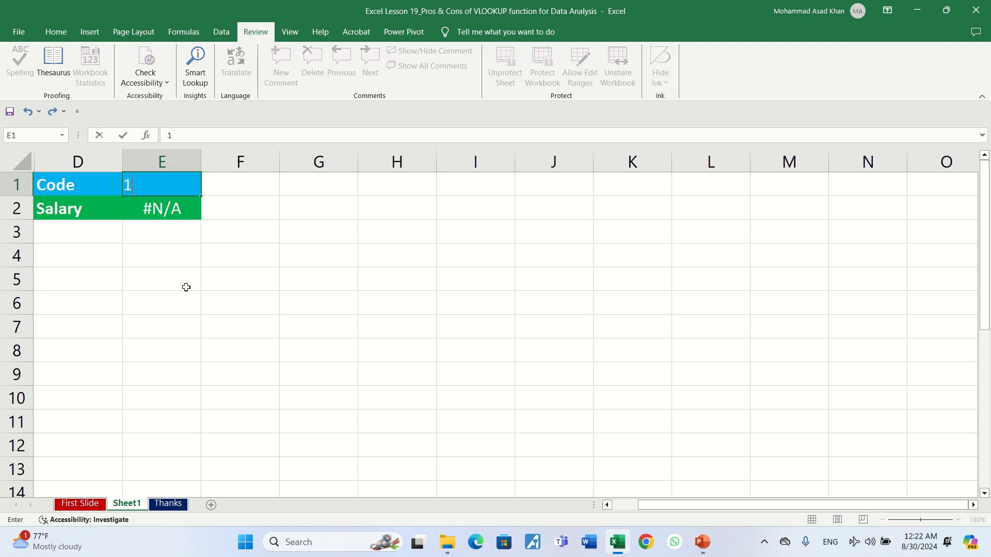
{"action": "key", "text": "ctrl+Return"}
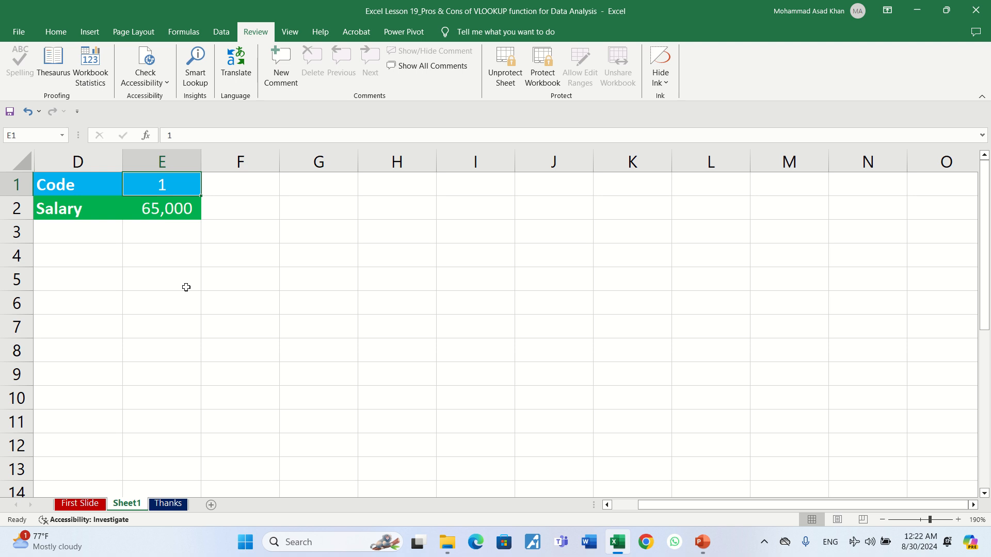
{"action": "type", "text": "5"}
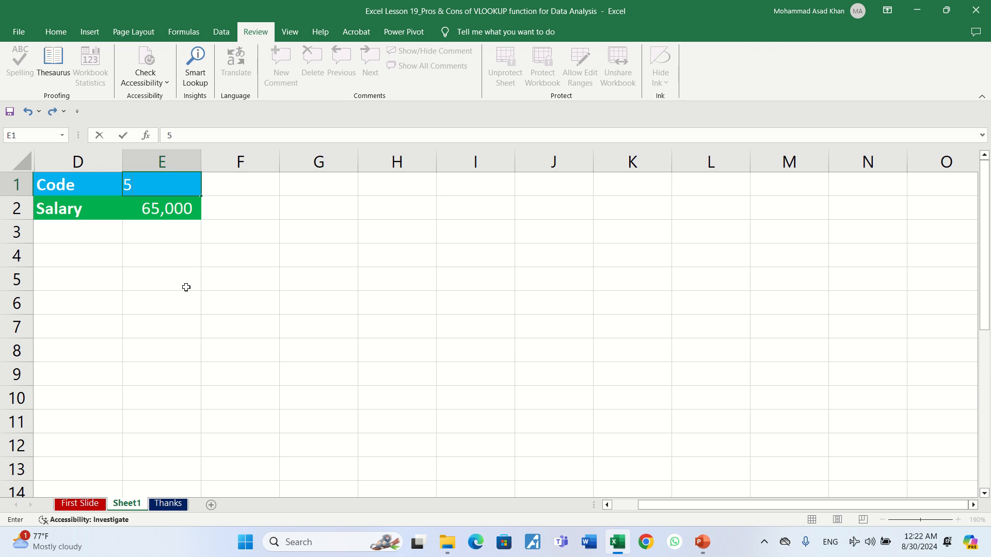
{"action": "key", "text": "ctrl+Return"}
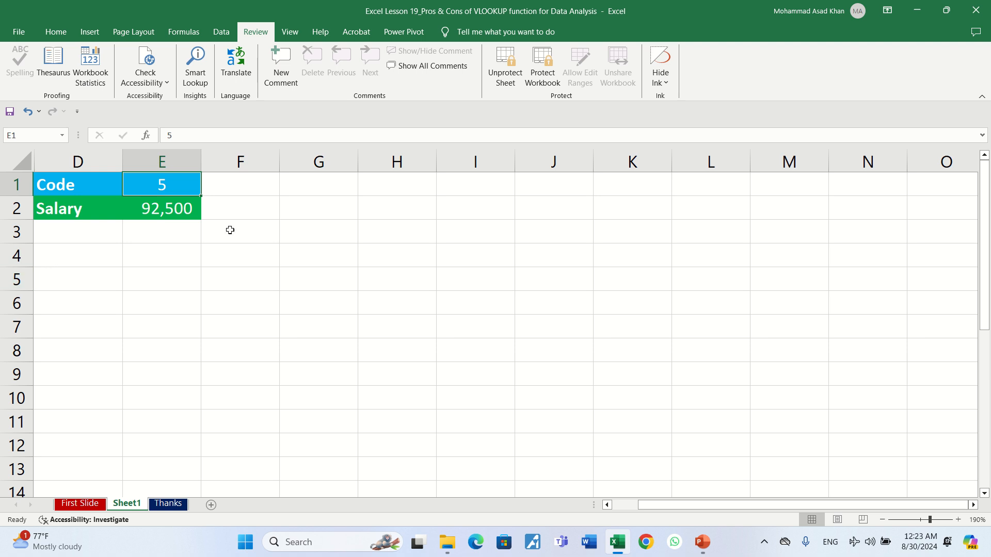
Step: Unprotect Sheet1 with its password, then select E2 and row 3 toward the hidden columns
{"action": "left_click", "coordinate": [511, 73]}
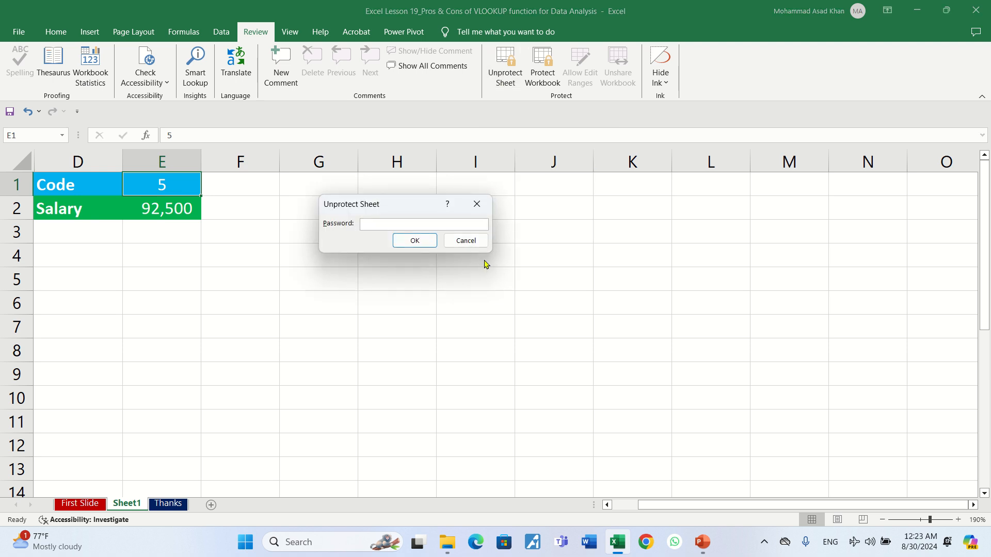
{"action": "type", "text": "12345"}
{"action": "key", "text": "Return"}
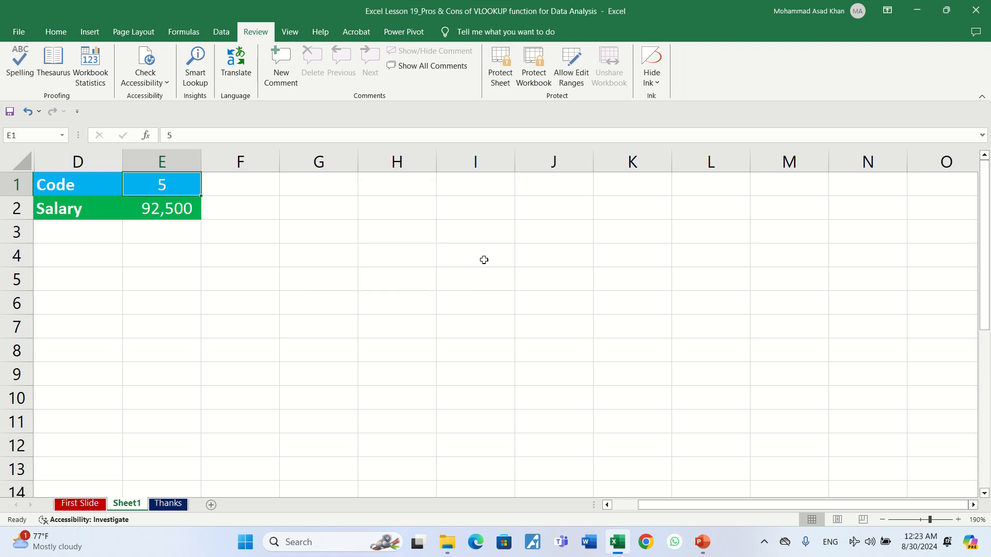
{"action": "left_click", "coordinate": [155, 215]}
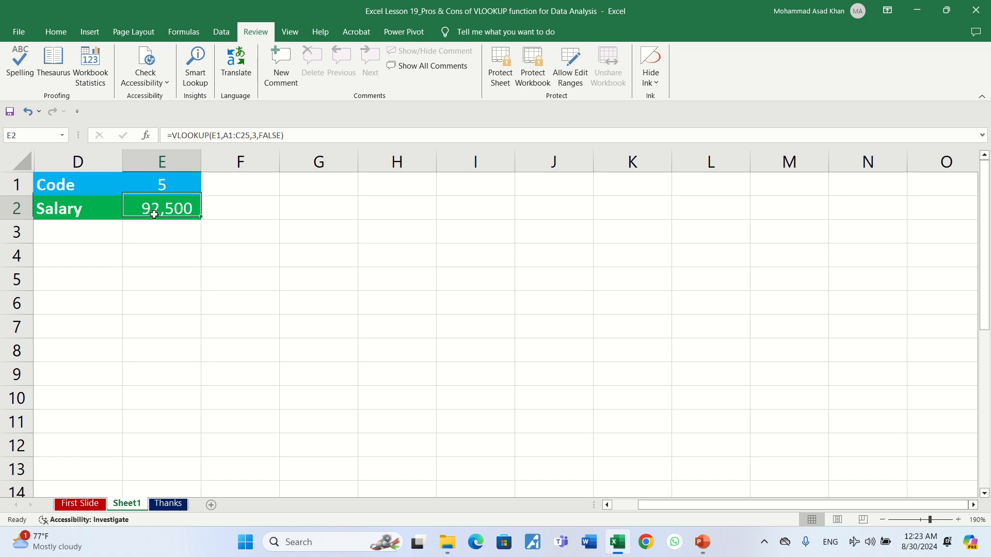
{"action": "left_click_drag", "start_coordinate": [45, 231], "coordinate": [15, 235]}
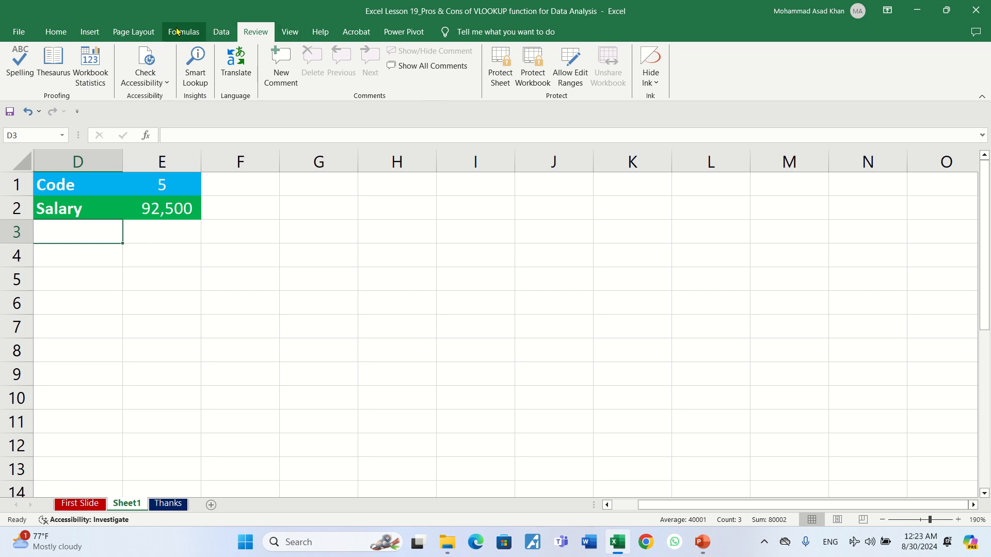
Step: Unhide columns A–C to reveal the employee table, then go to the Thanks sheet
{"action": "left_click", "coordinate": [58, 35]}
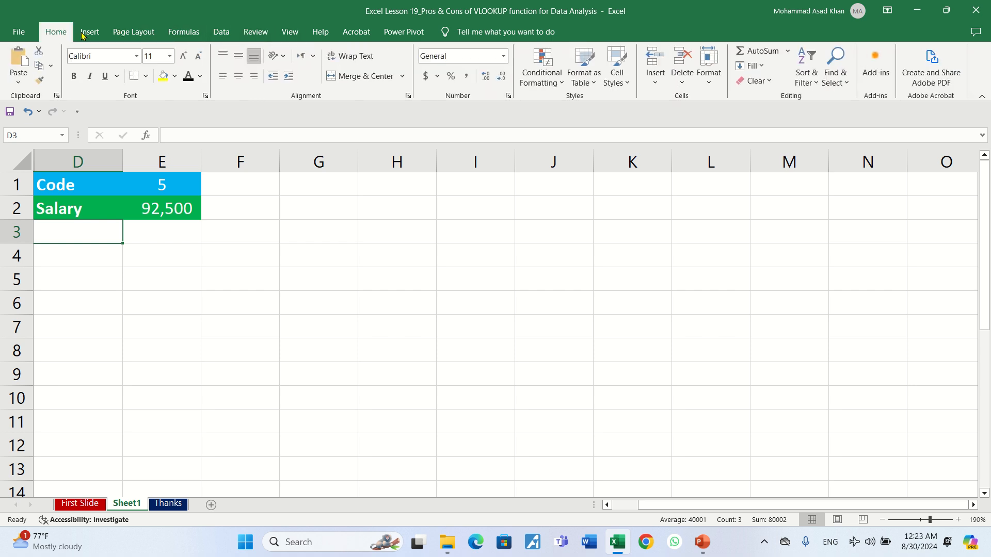
{"action": "left_click", "coordinate": [710, 78]}
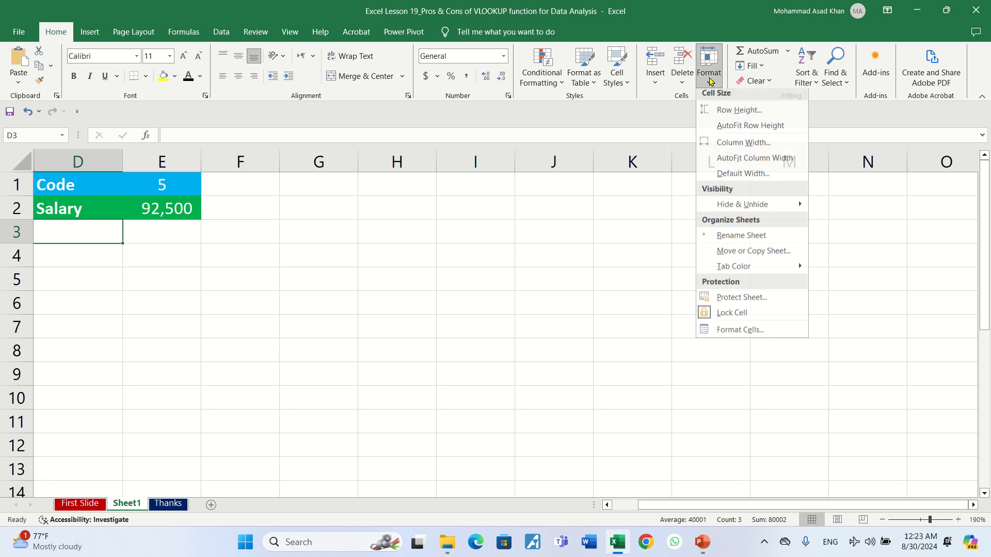
{"action": "mouse_move", "coordinate": [781, 208]}
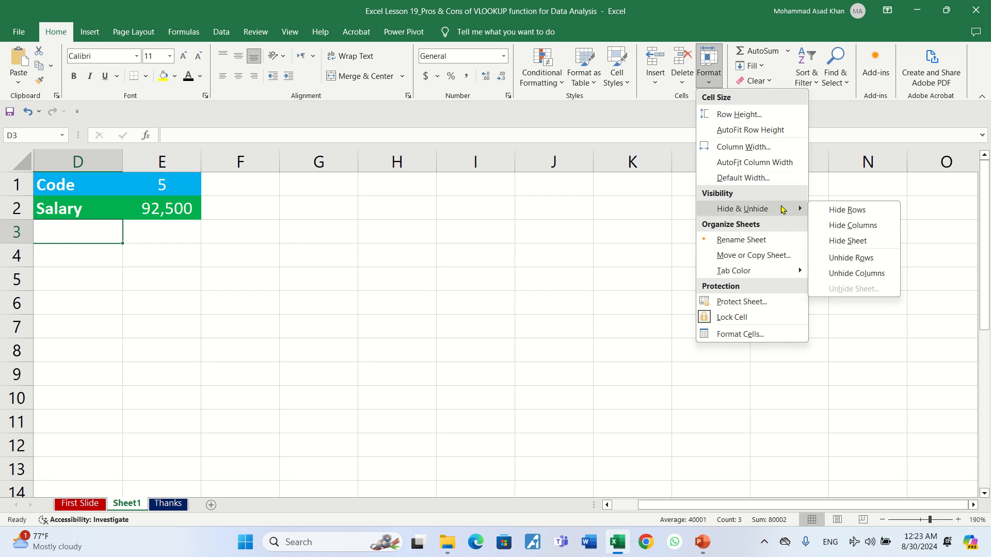
{"action": "left_click", "coordinate": [839, 274]}
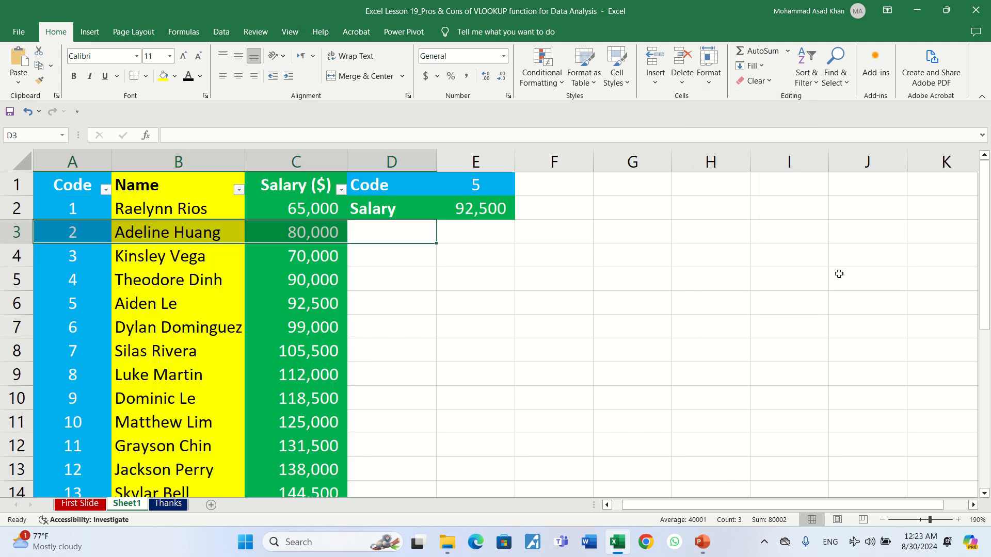
{"action": "left_click", "coordinate": [387, 286]}
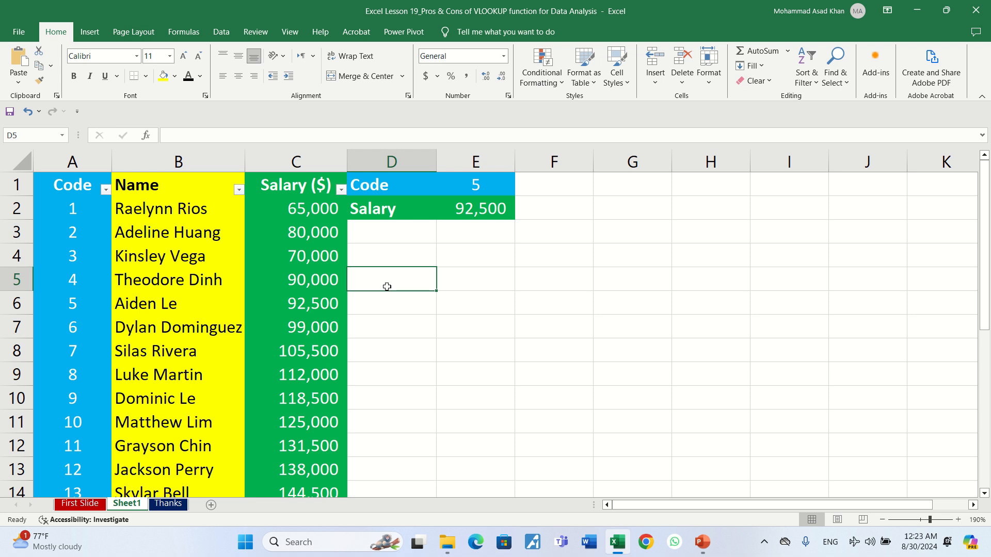
{"action": "left_click", "coordinate": [168, 505]}
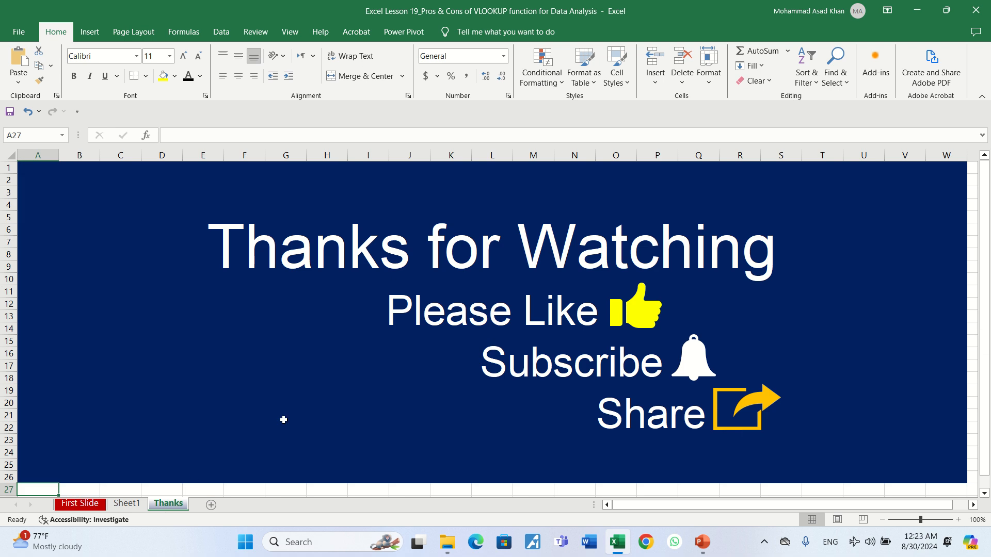